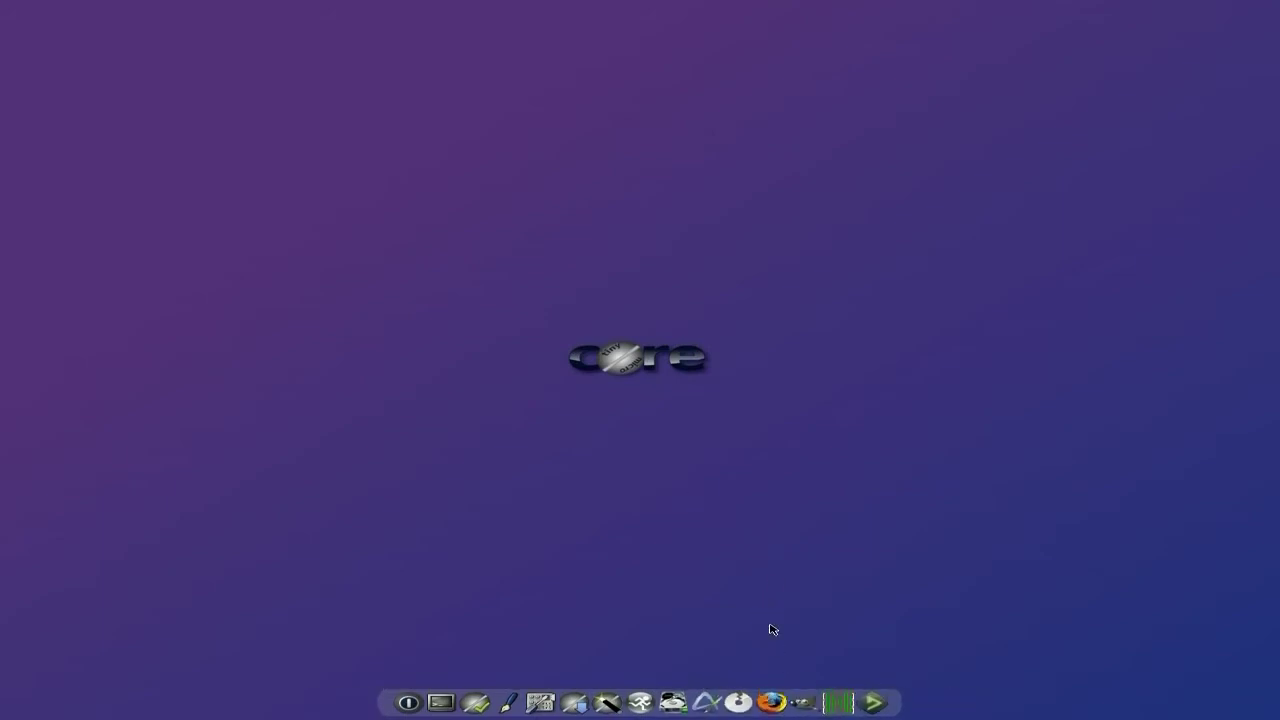
# Open Firefox, view its version information, and close the About window
pyautogui.click(778, 703)
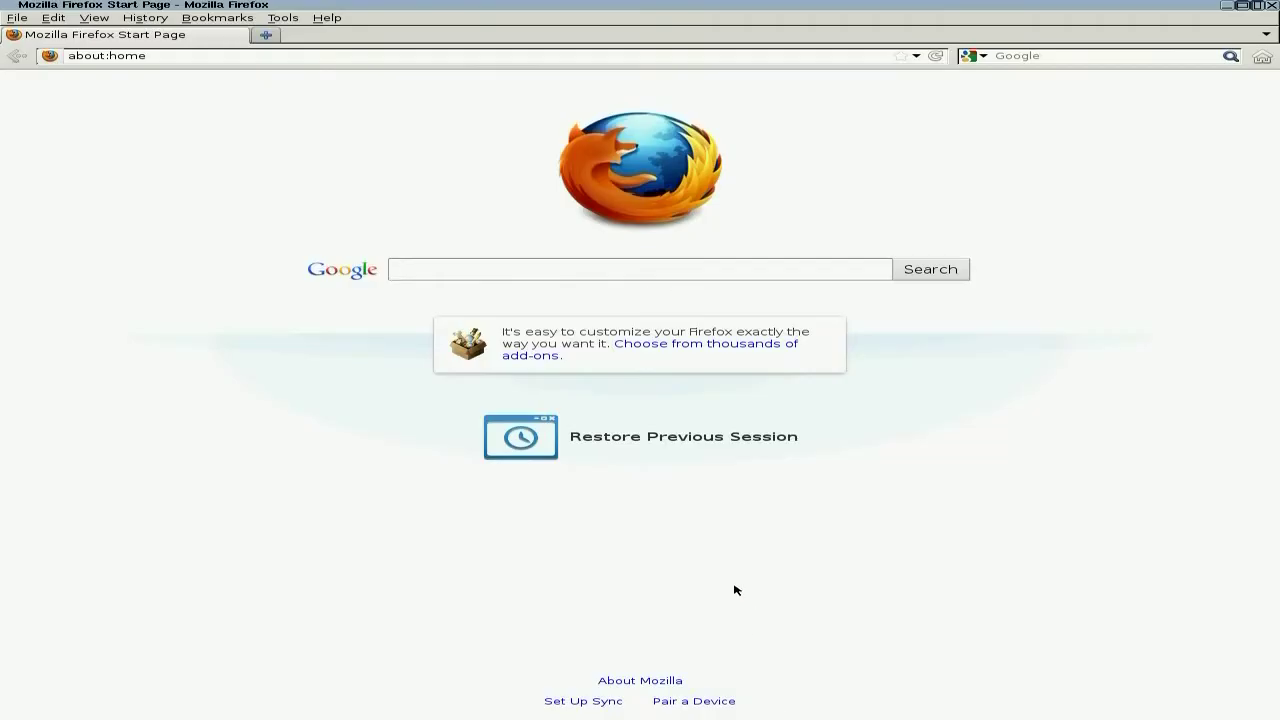
pyautogui.click(327, 19)
pyautogui.click(348, 109)
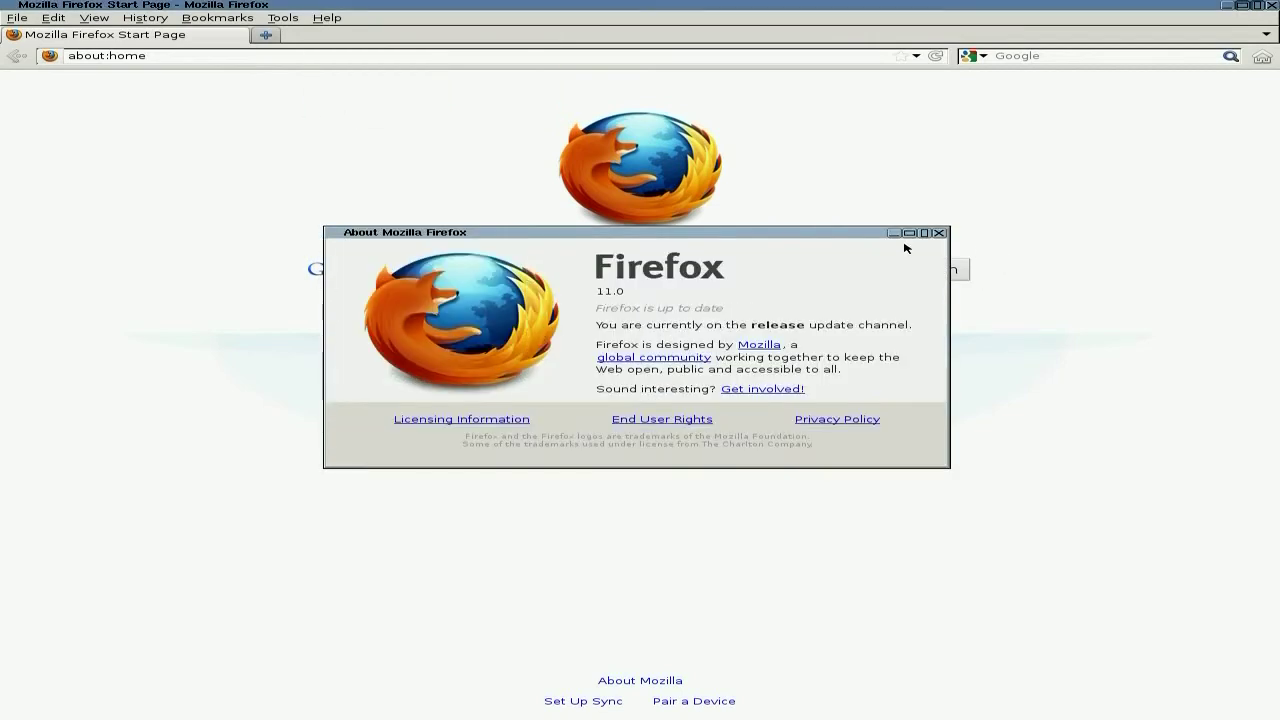
pyautogui.click(938, 233)
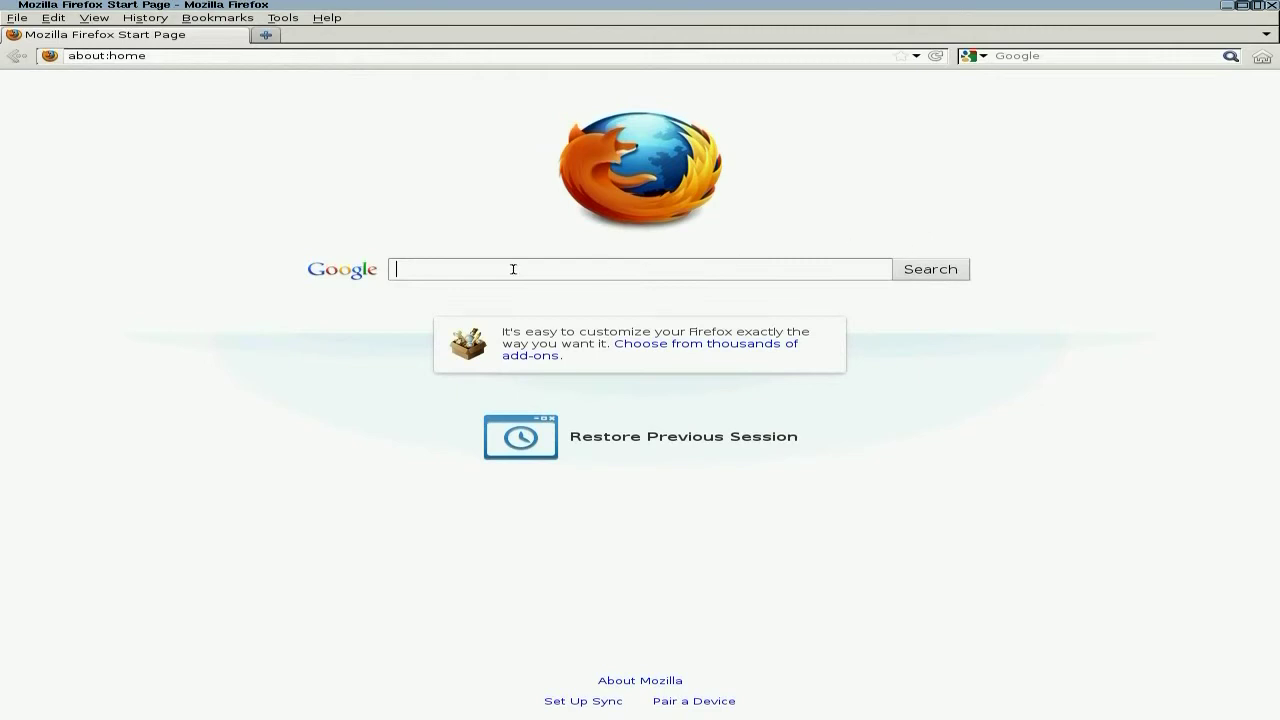
# Open the bookmarked Core v4.4 forum topic, read its changelog and update instructions, and close Firefox
pyautogui.click(233, 23)
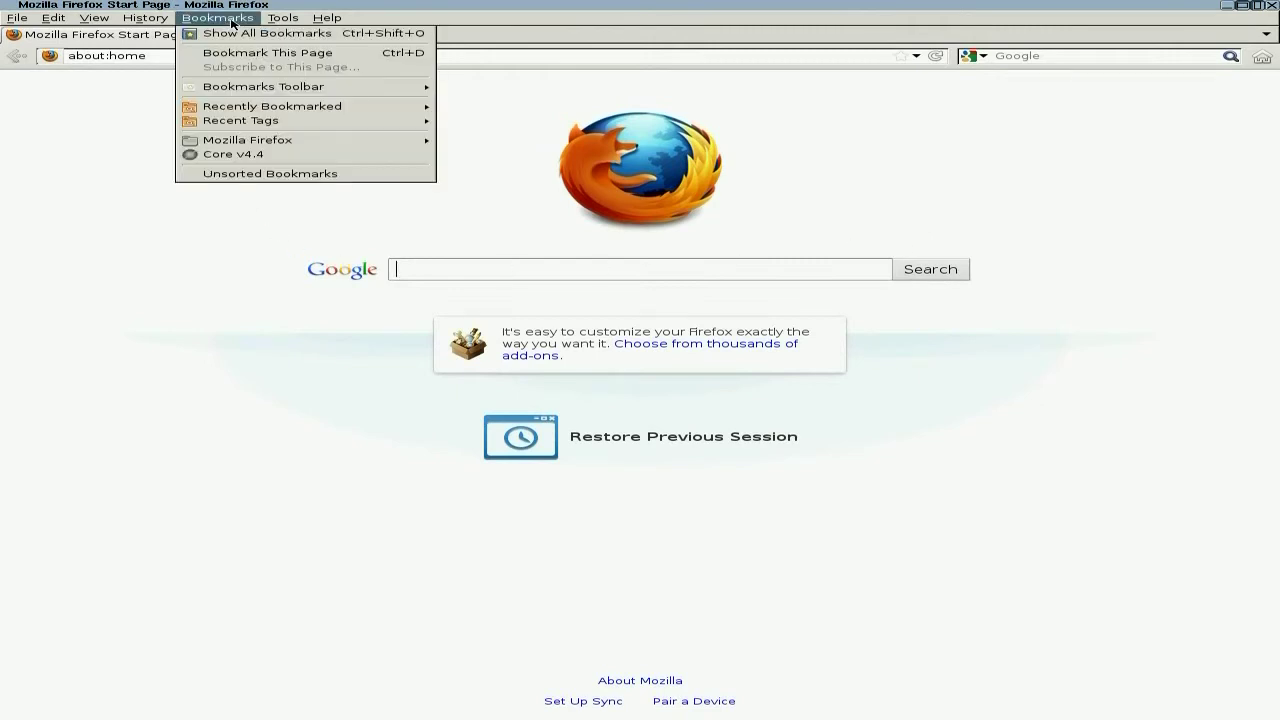
pyautogui.click(233, 154)
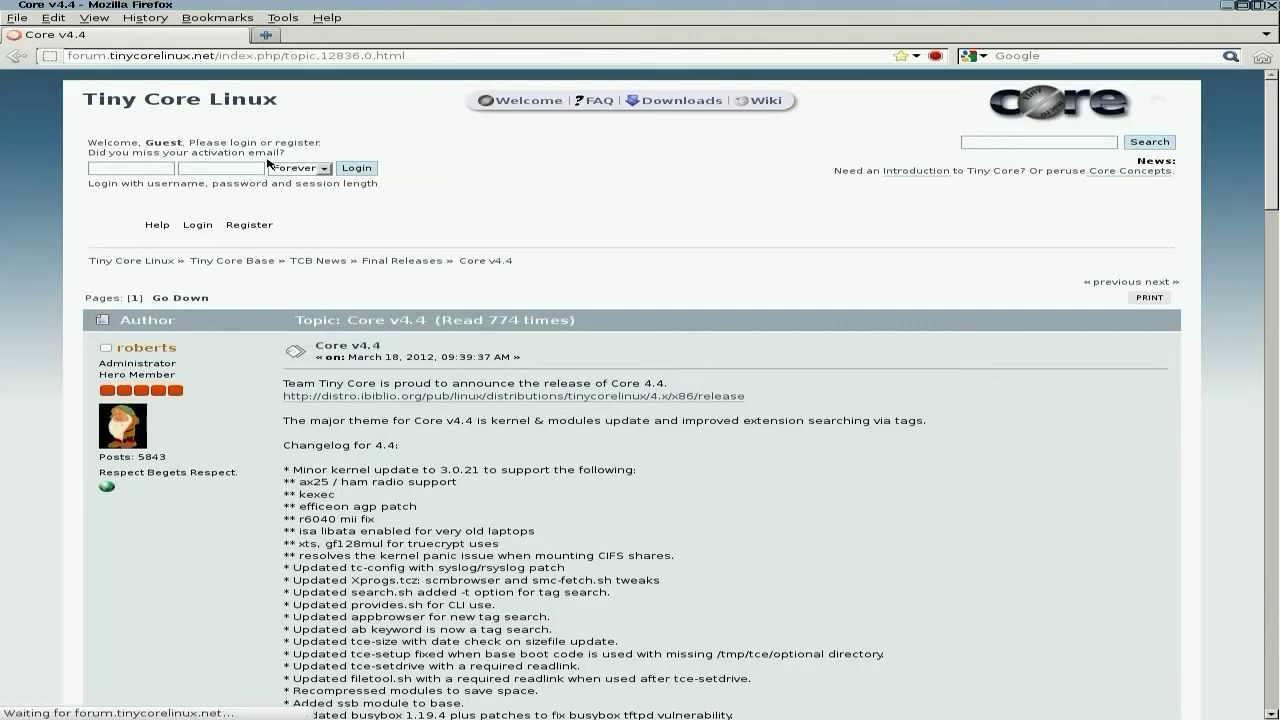
pyautogui.scroll(-3, 990, 463)
pyautogui.scroll(-2, 990, 463)
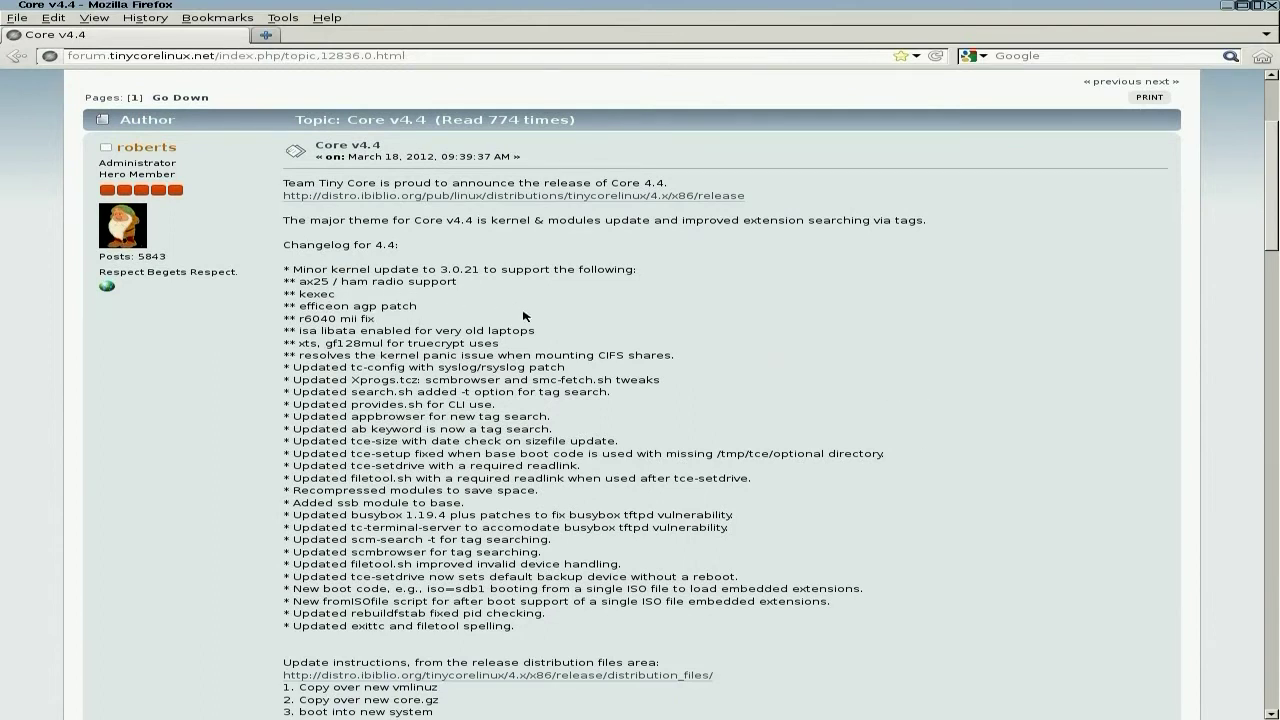
pyautogui.scroll(-1, 898, 323)
pyautogui.scroll(-1, 898, 323)
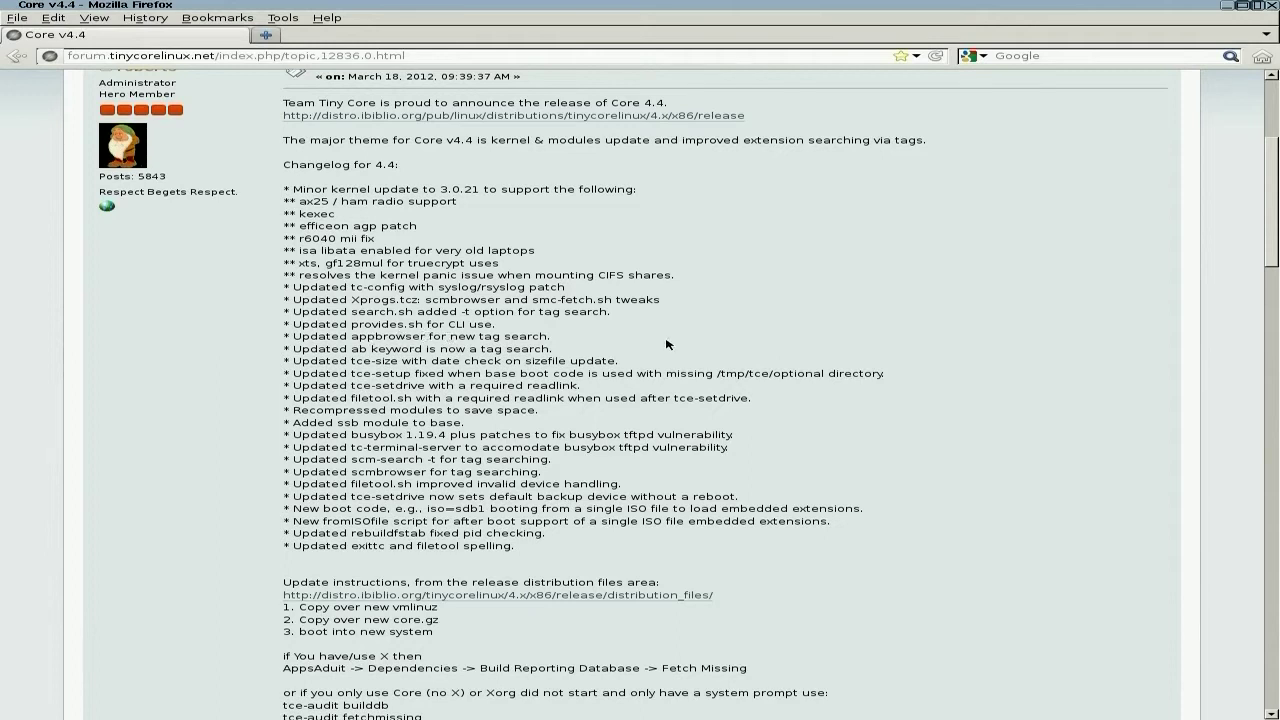
pyautogui.scroll(-1, 670, 344)
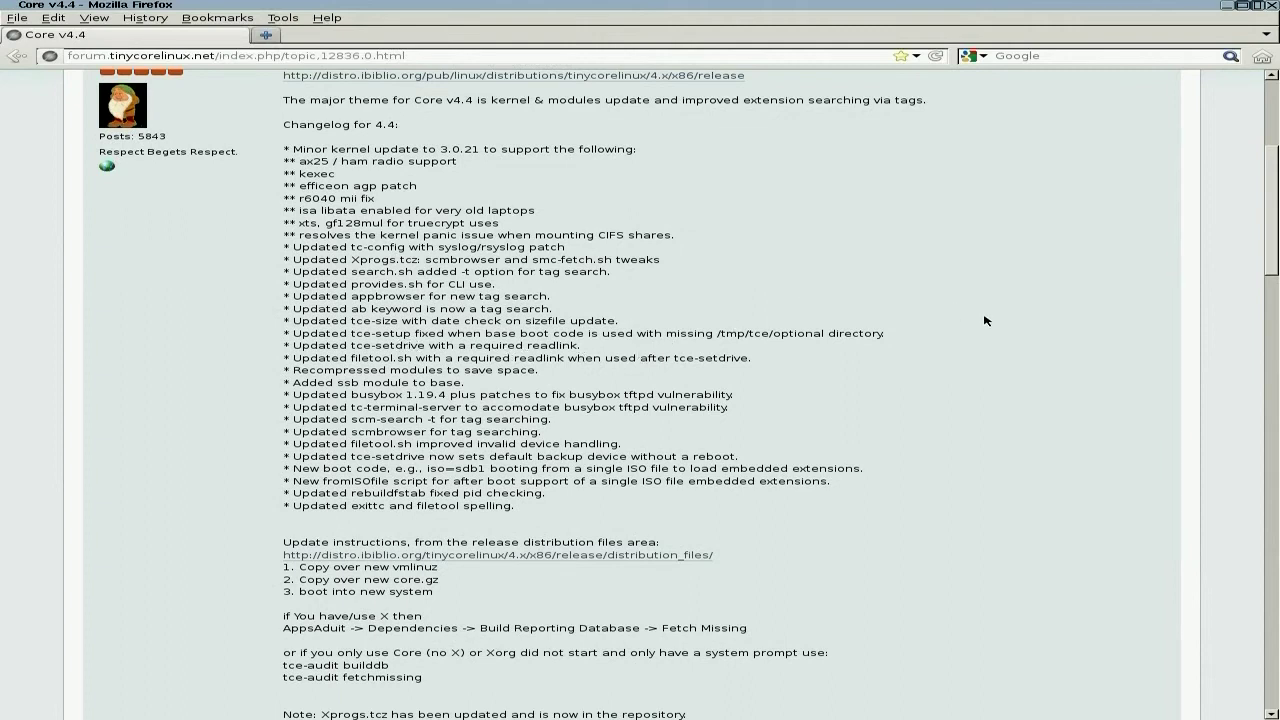
pyautogui.scroll(-1, 985, 320)
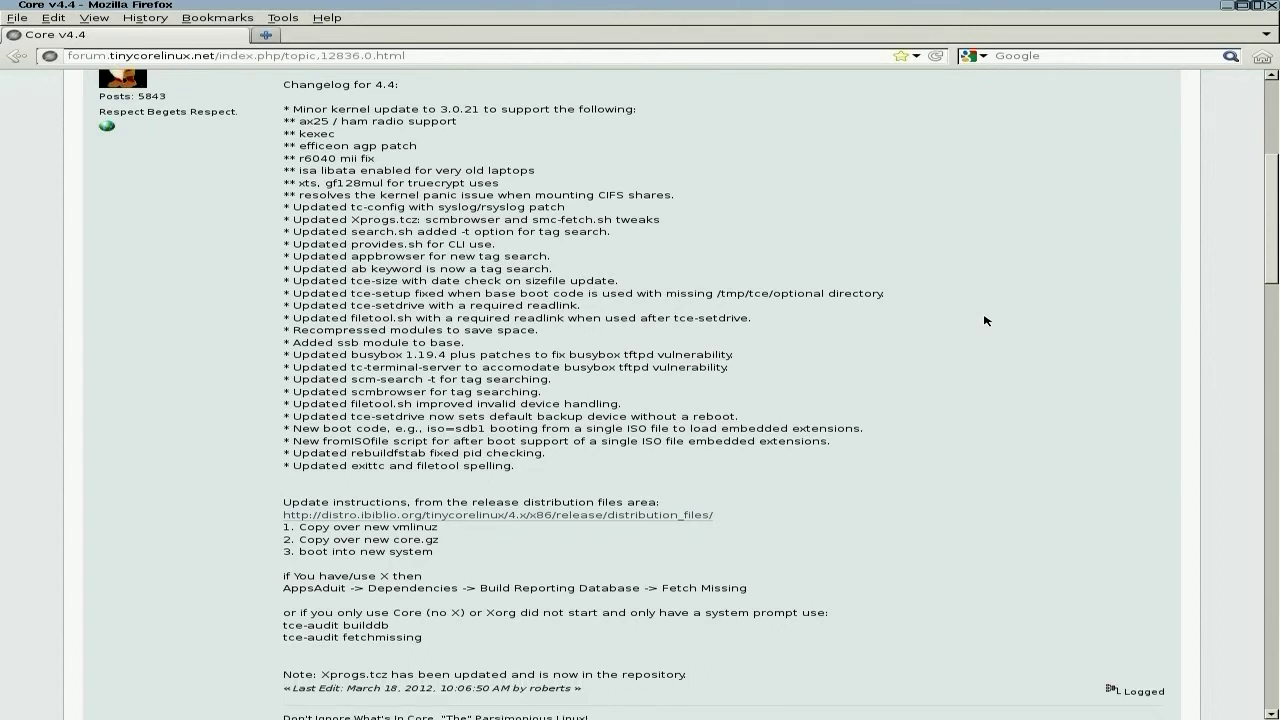
pyautogui.scroll(-2, 985, 320)
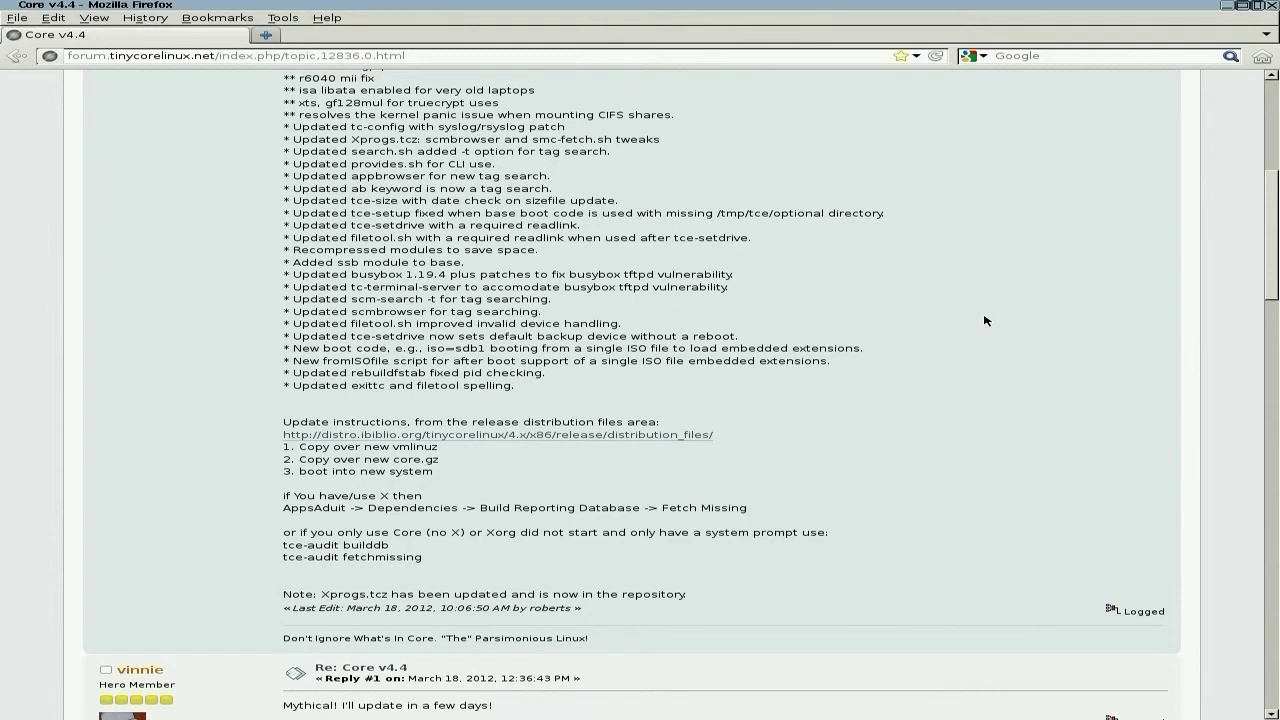
pyautogui.scroll(11, 985, 320)
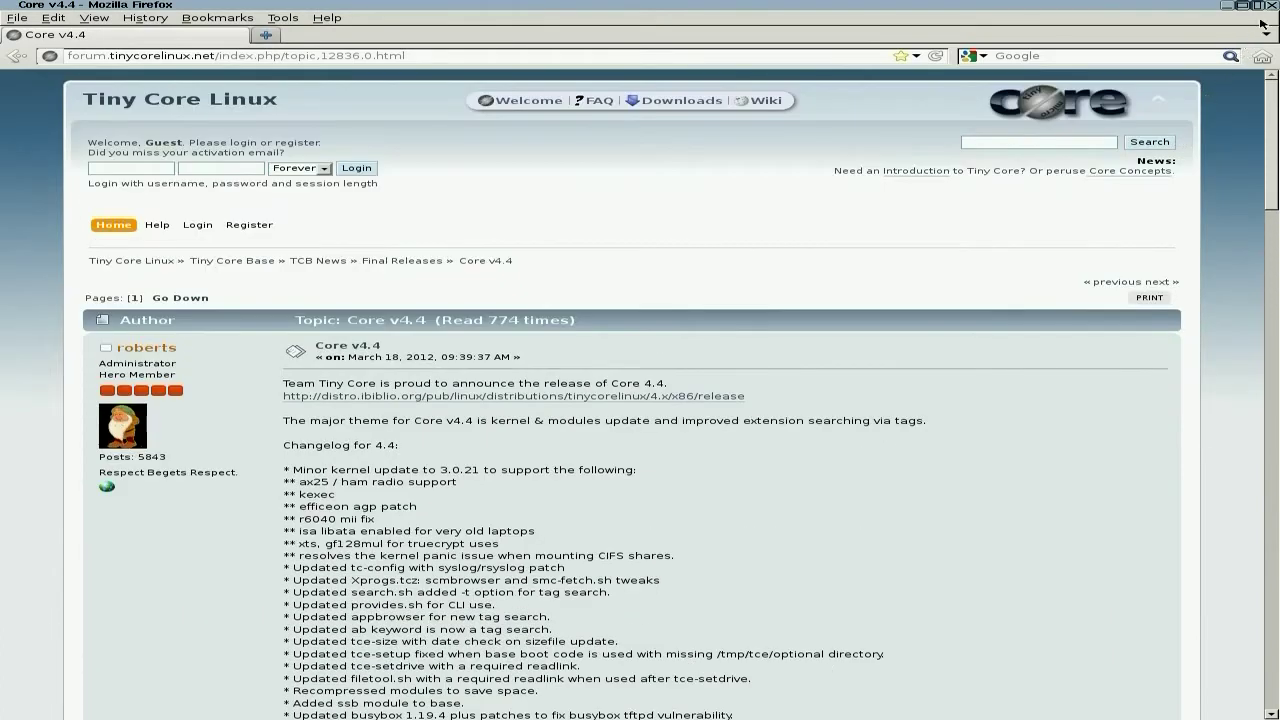
pyautogui.click(1272, 6)
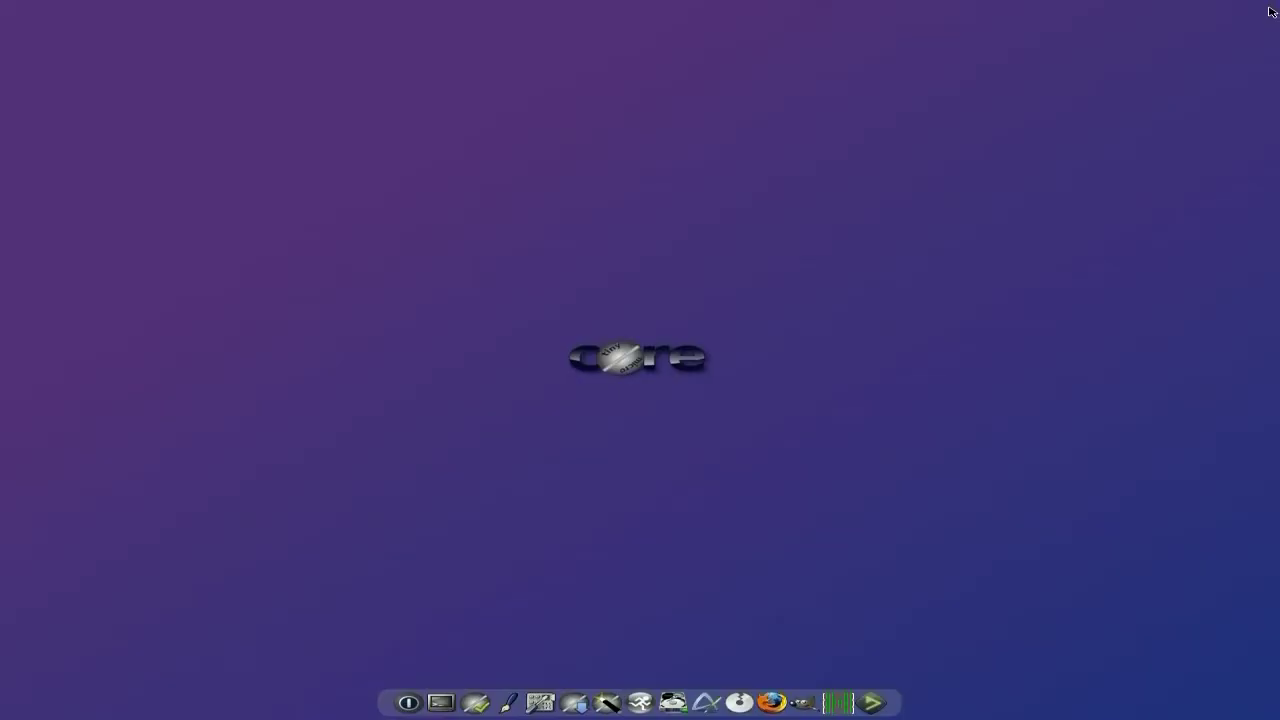
# Open AbiWord, view its version information, and close the word processor
pyautogui.click(712, 700)
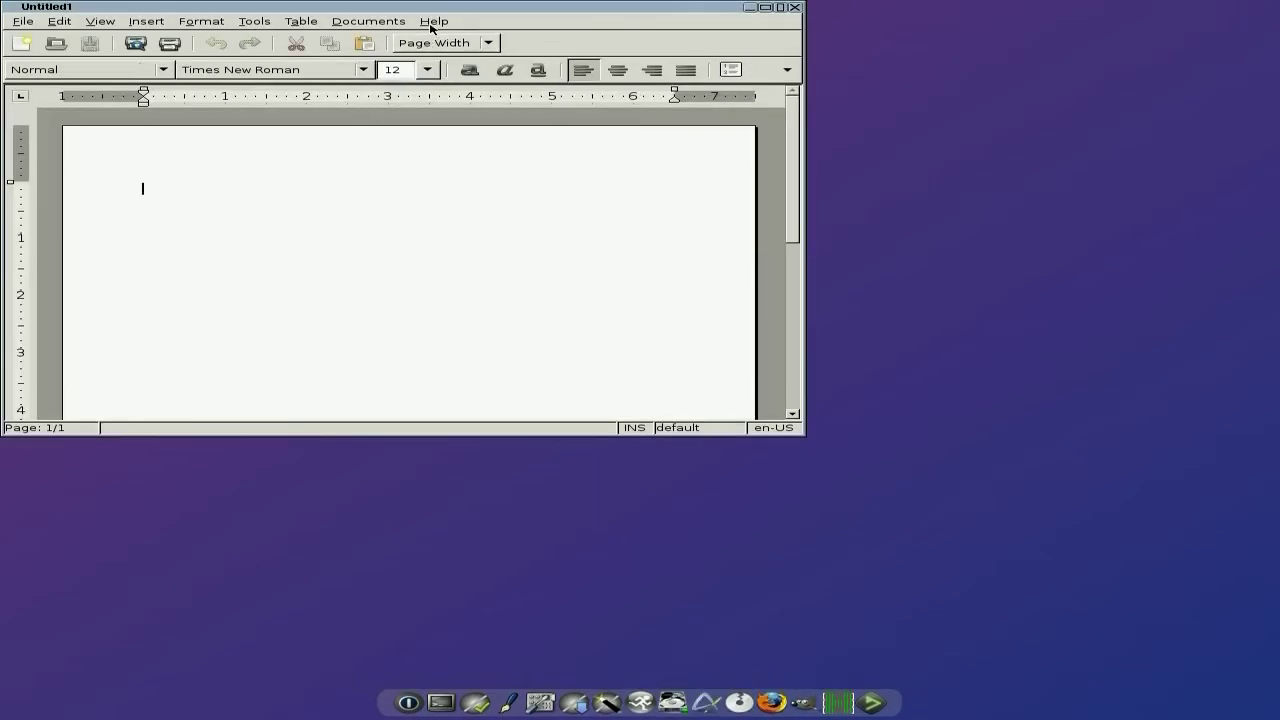
pyautogui.click(433, 24)
pyautogui.click(440, 128)
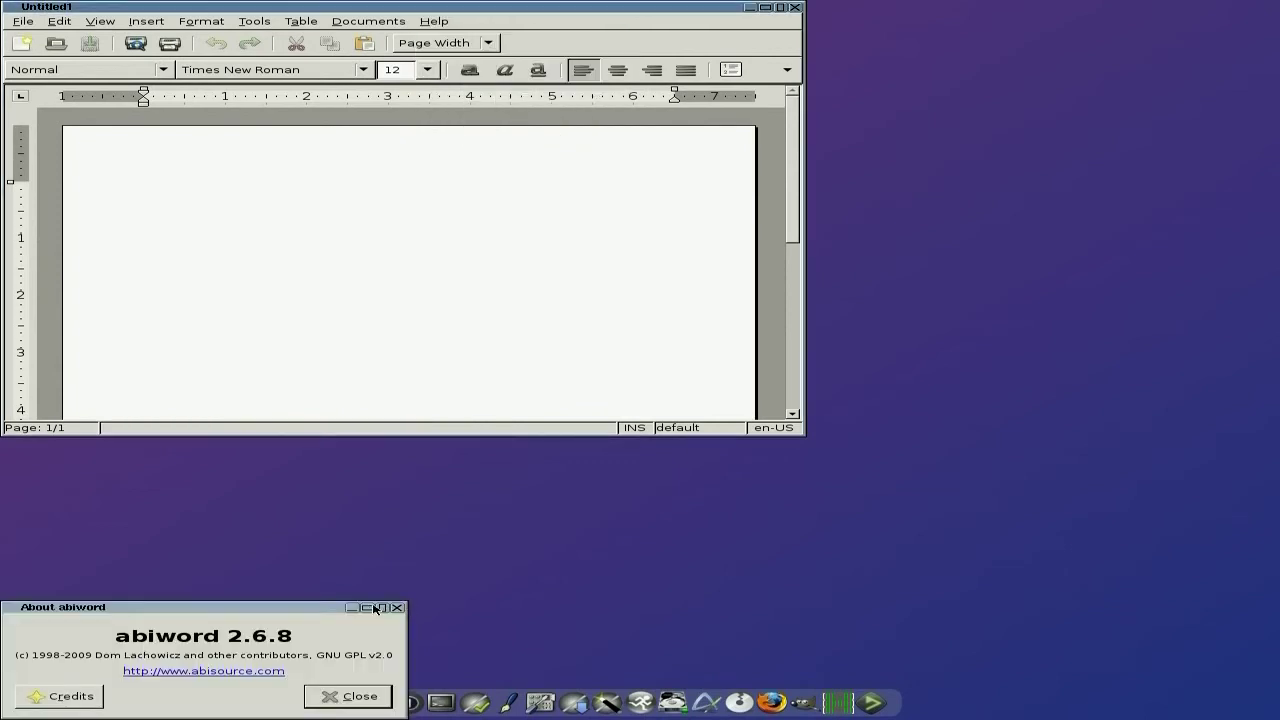
pyautogui.click(345, 695)
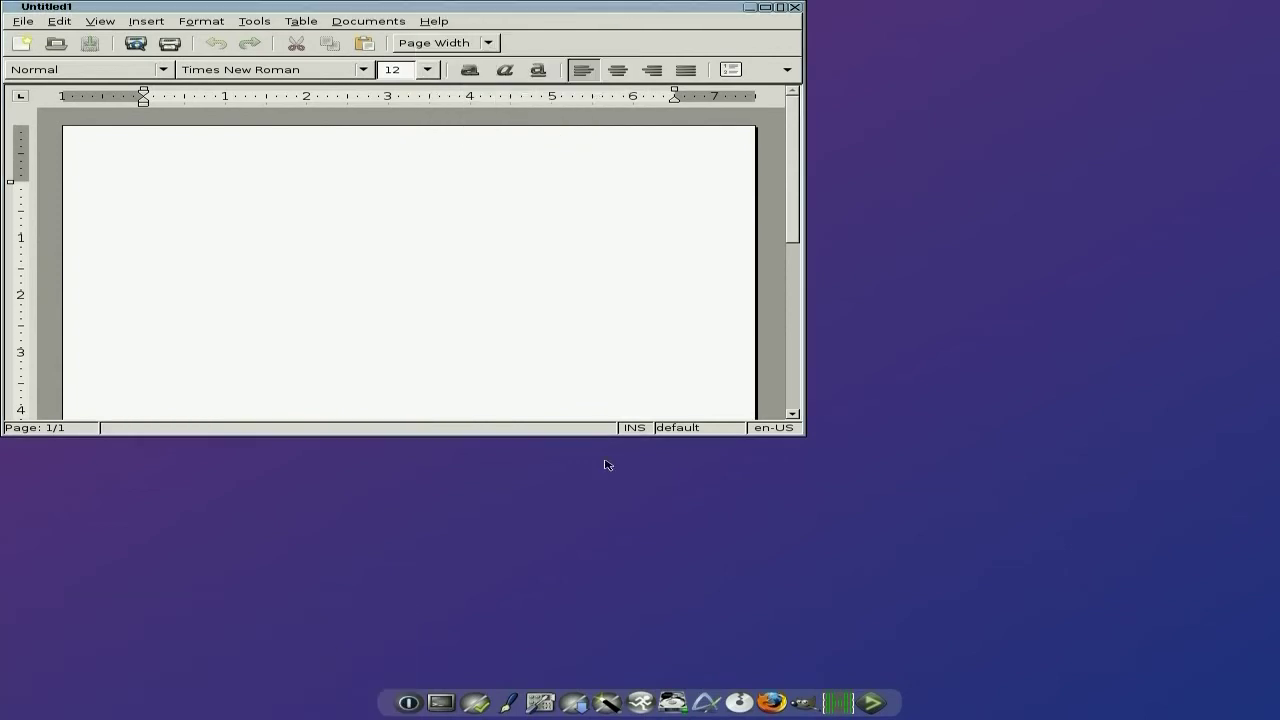
pyautogui.click(795, 9)
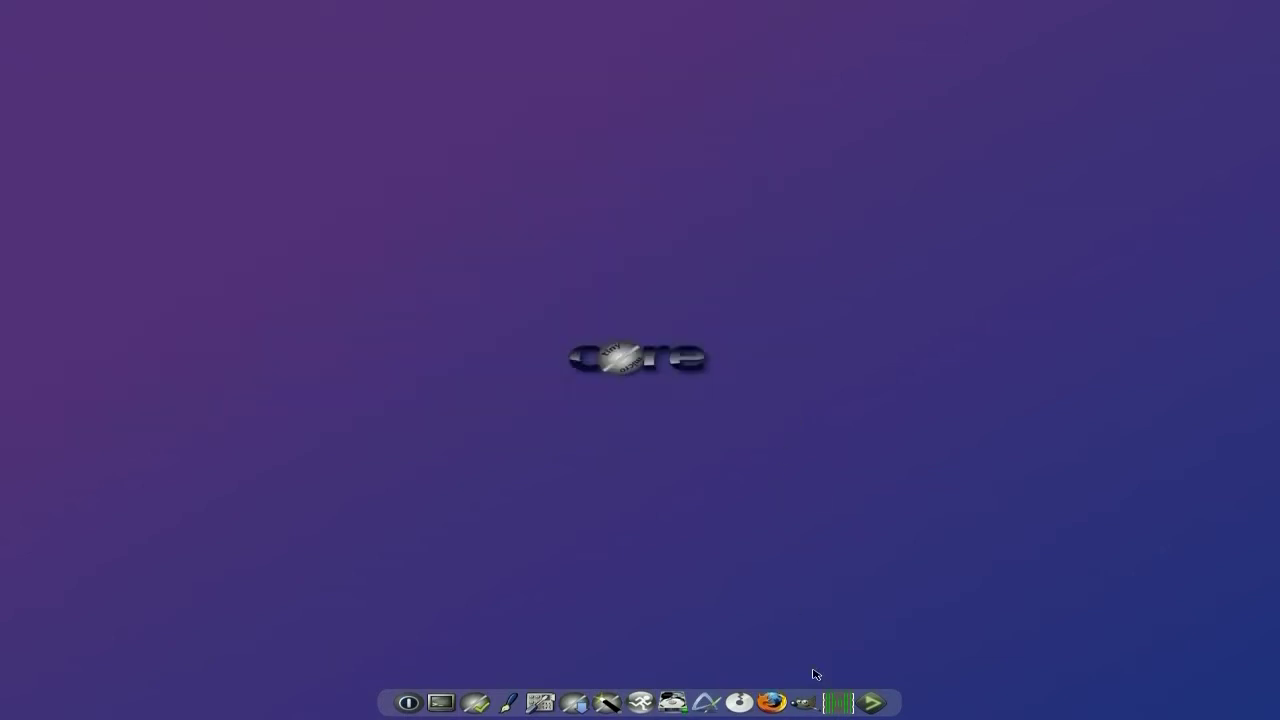
# Launch GIMP alongside htop, move the terminal clear of the toolbox to examine resource usage, and close both programs
pyautogui.click(808, 702)
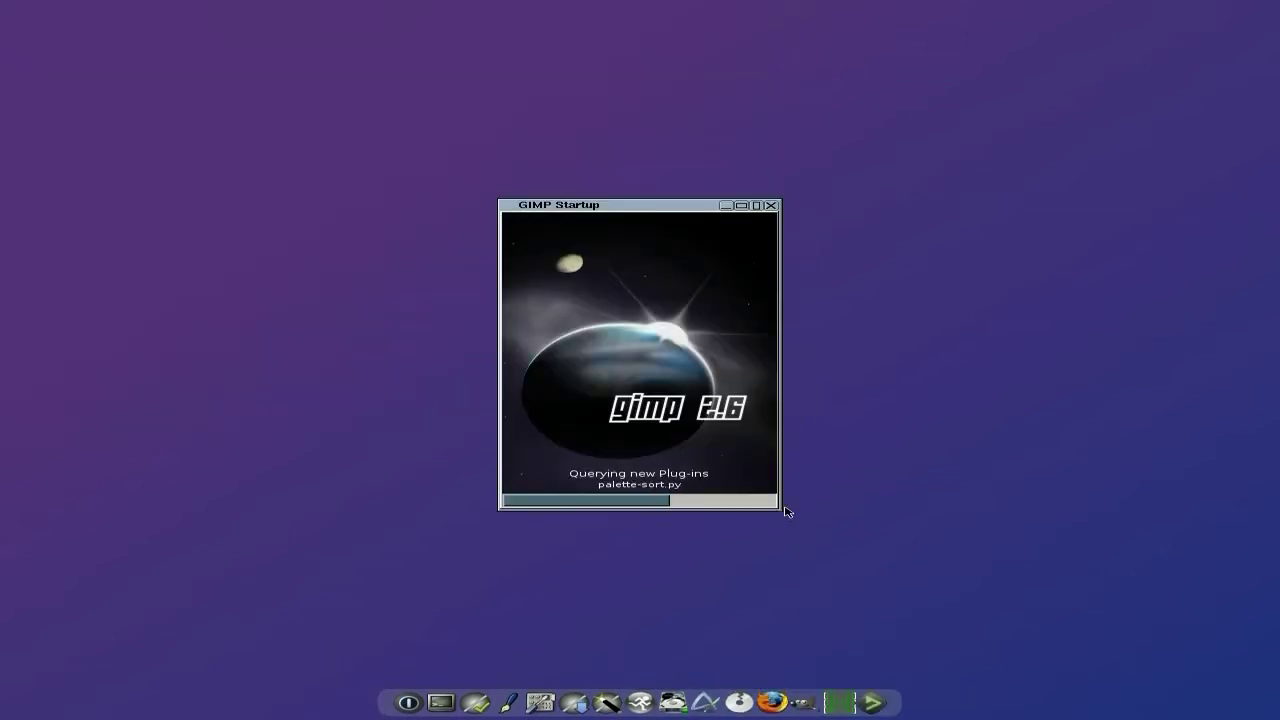
pyautogui.click(841, 695)
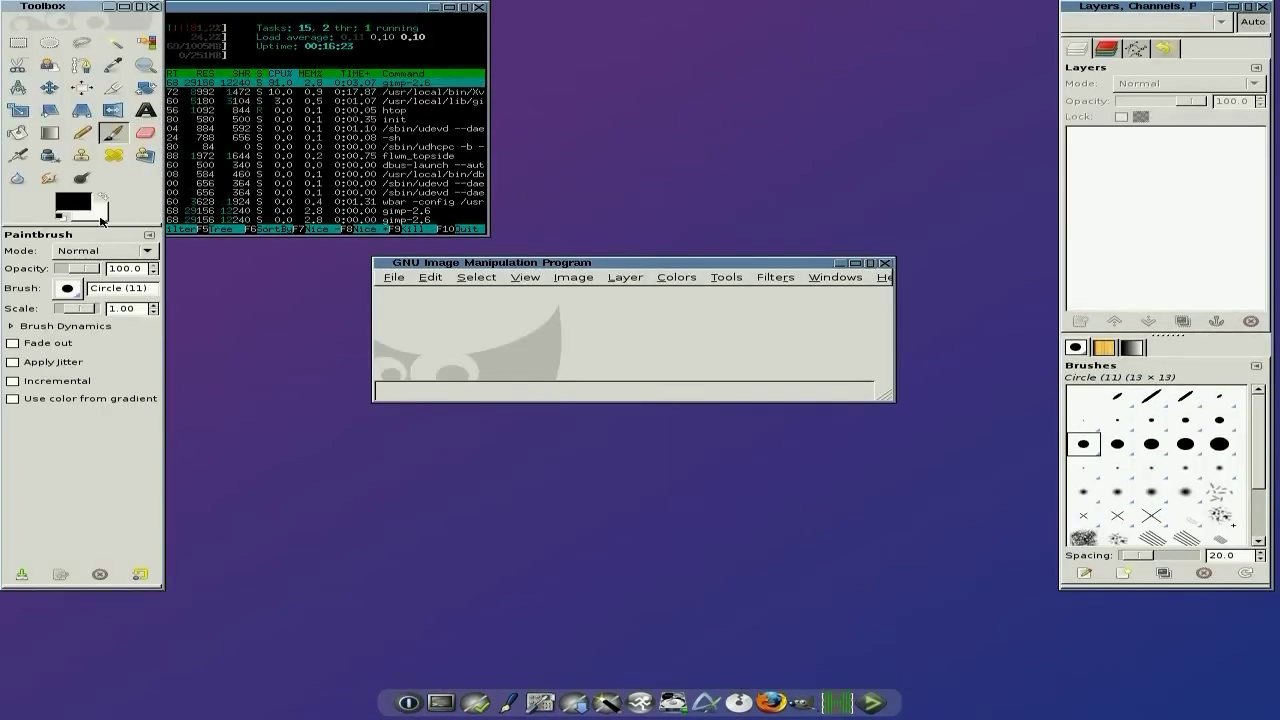
pyautogui.moveTo(220, 10); pyautogui.dragTo(498, 18)
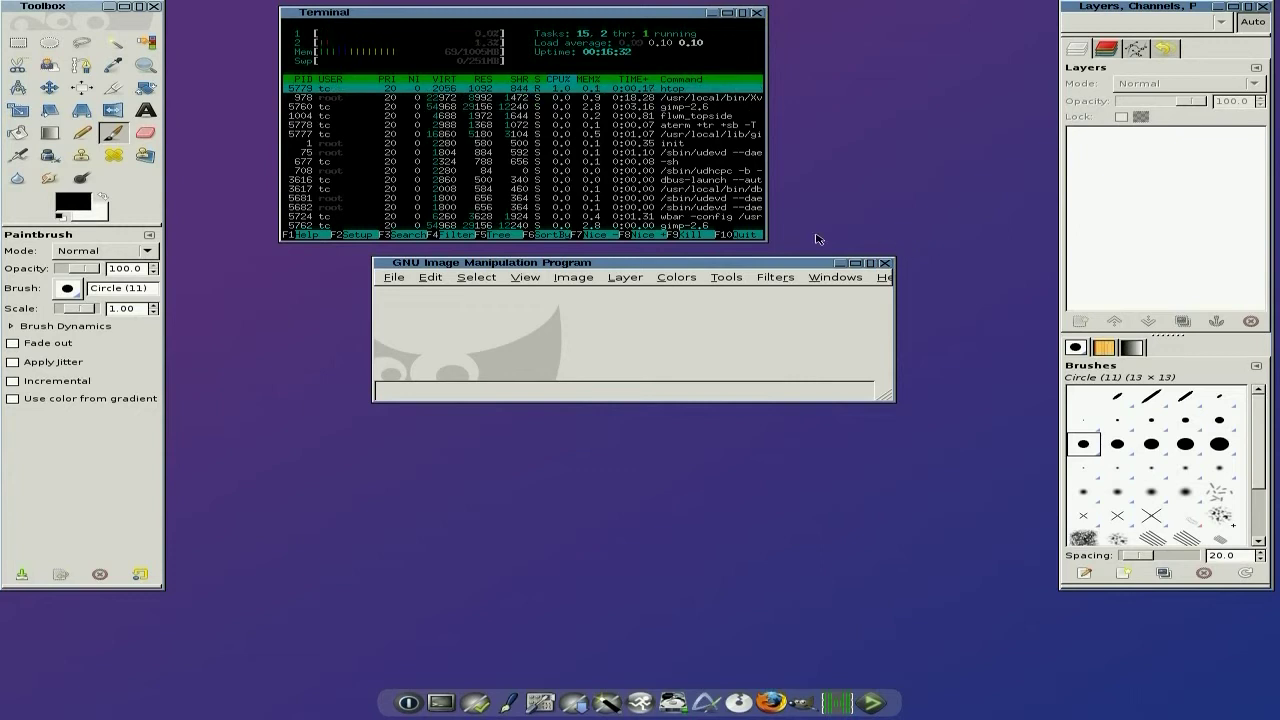
pyautogui.click(885, 265)
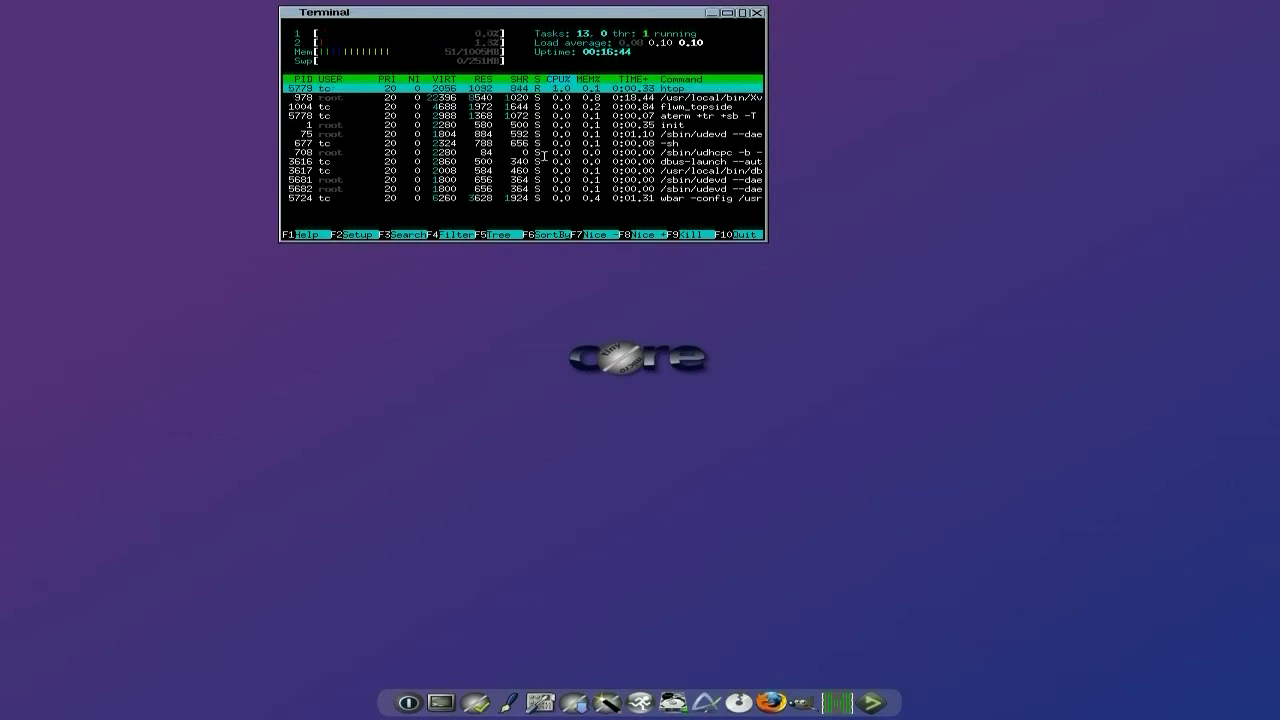
pyautogui.click(757, 14)
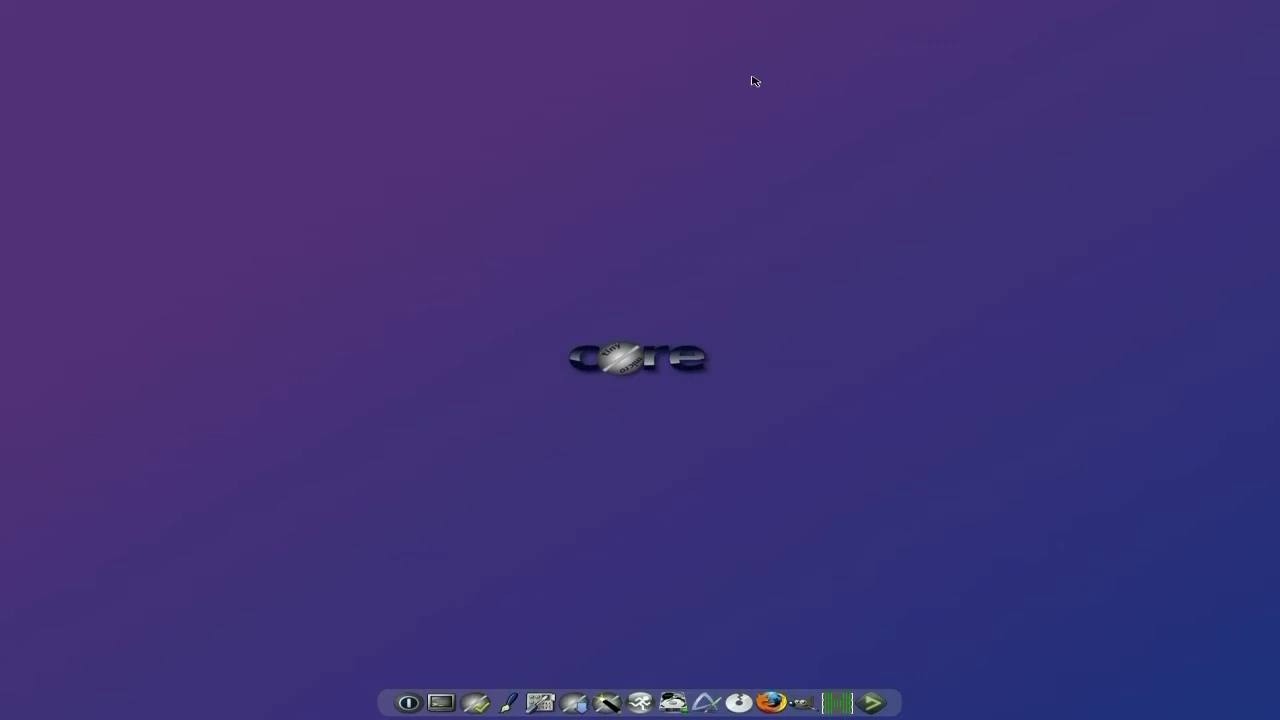
# Open the DeaDBeeF music player to view its playlist, and close it
pyautogui.click(874, 690)
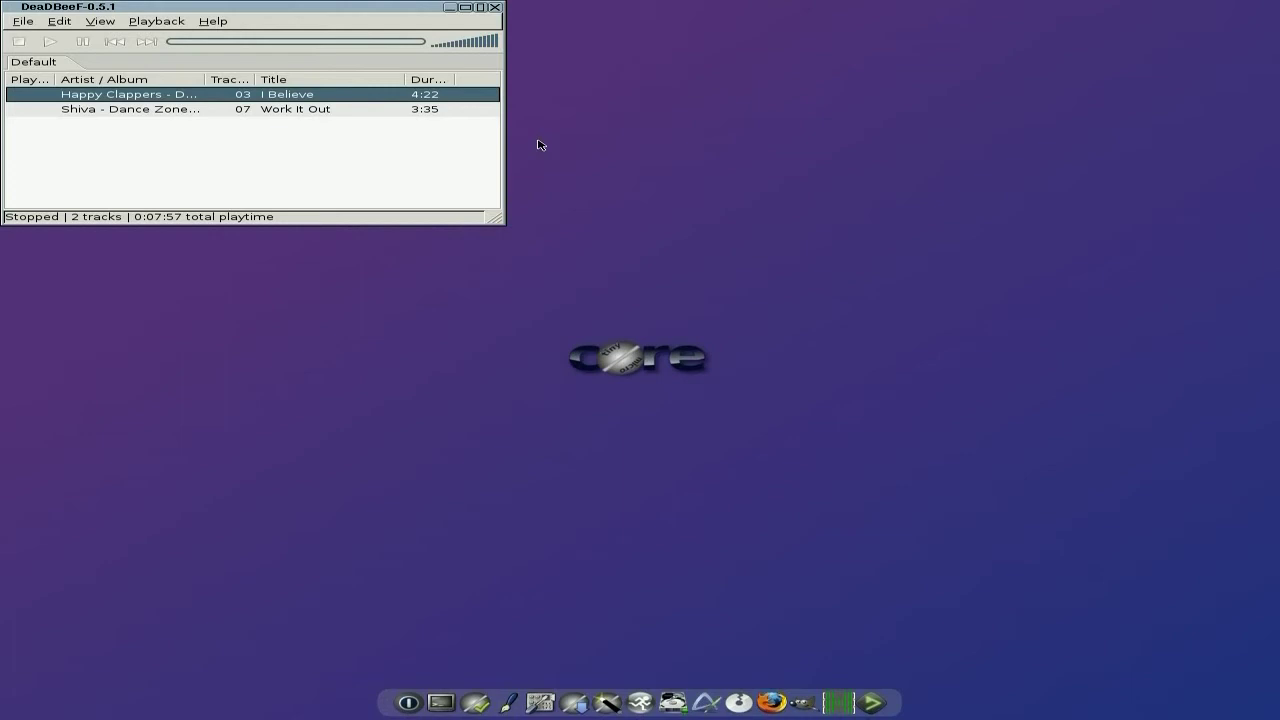
pyautogui.click(495, 8)
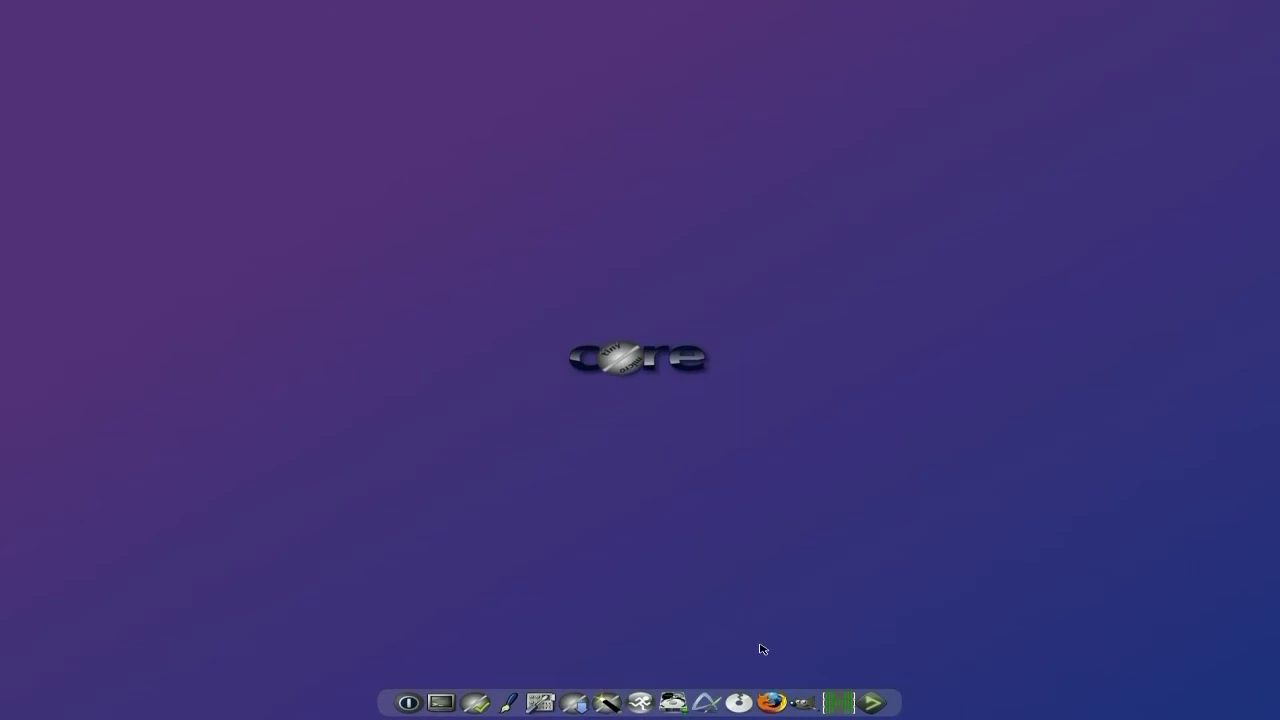
# Open the Asunder CD ripper and retrieve the disc's album and track details with a CDDB lookup
pyautogui.click(746, 697)
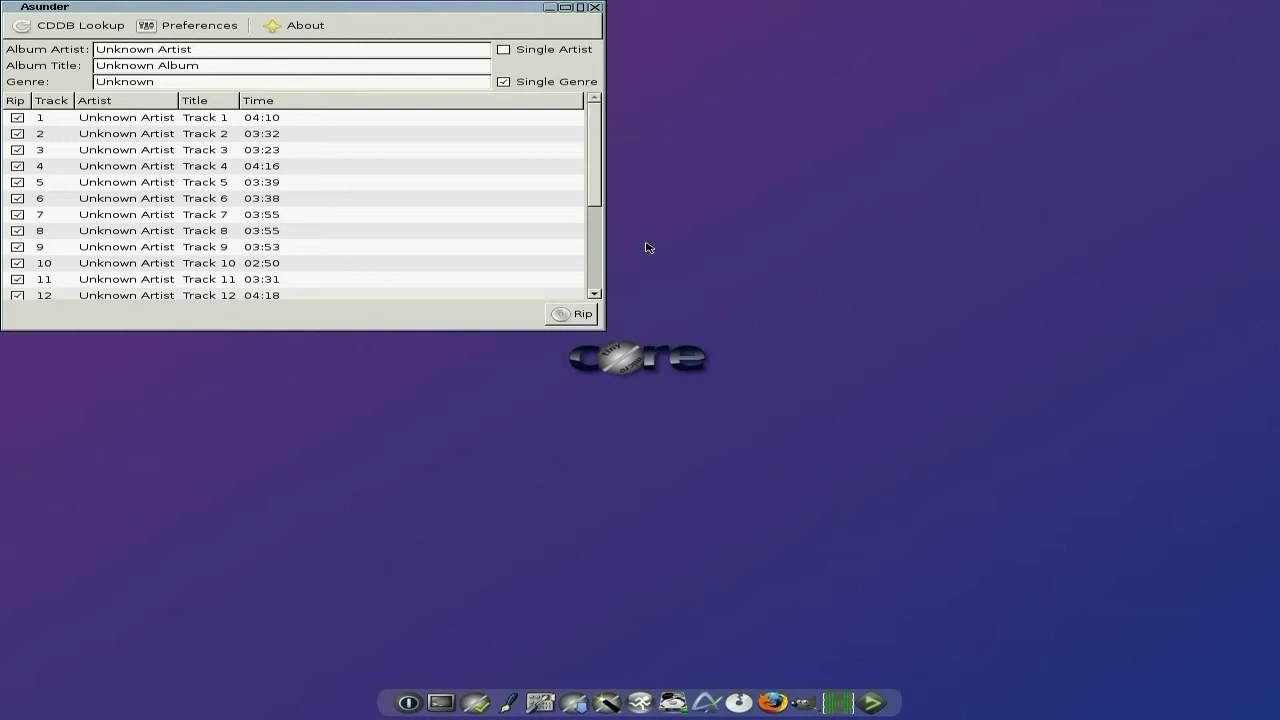
pyautogui.click(56, 33)
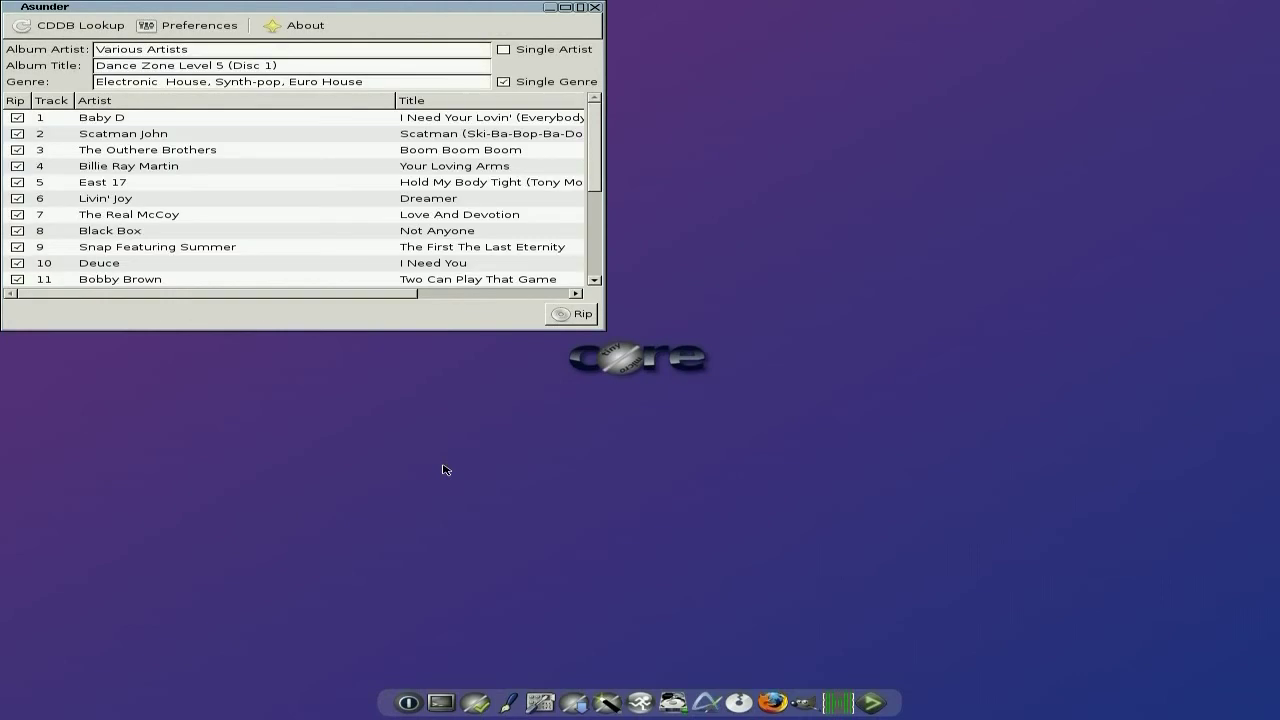
# Exclude tracks 13 through 21 from the rip selection
pyautogui.scroll(-3, 188, 253)
pyautogui.scroll(-1, 188, 253)
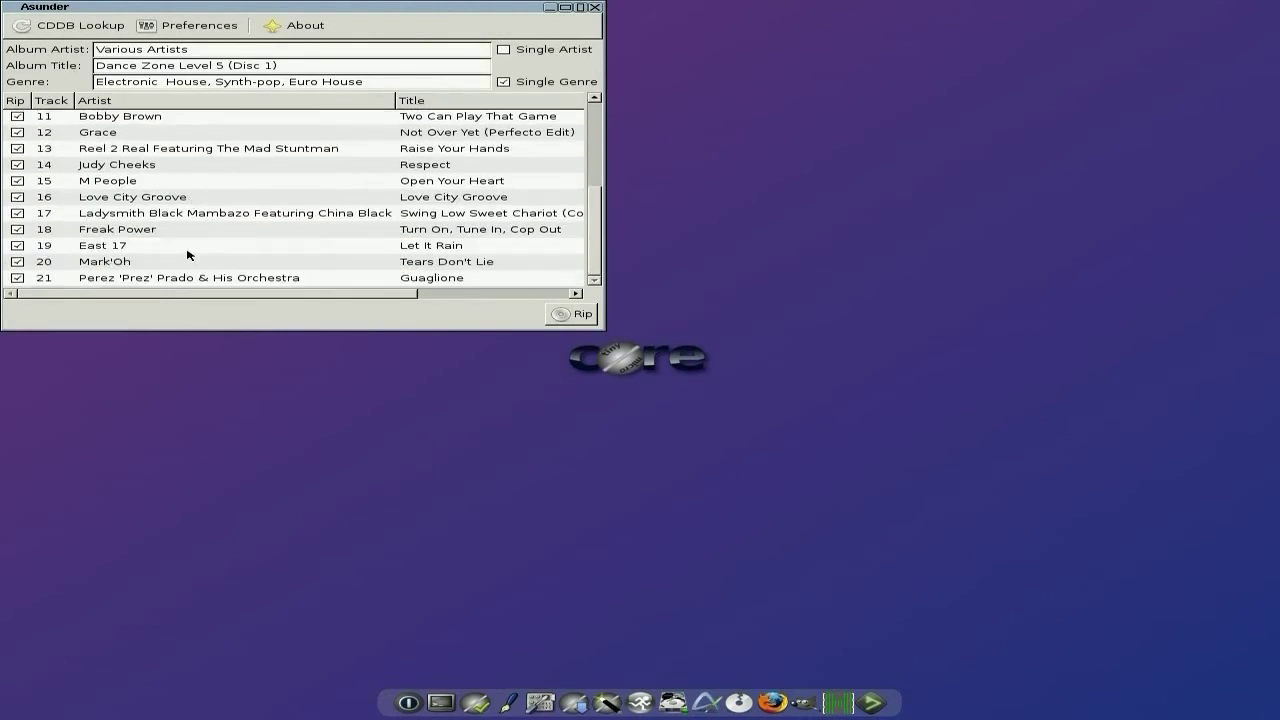
pyautogui.click(17, 261)
pyautogui.click(17, 245)
pyautogui.click(17, 229)
pyautogui.click(17, 213)
pyautogui.click(17, 197)
pyautogui.click(17, 181)
pyautogui.click(17, 164)
pyautogui.click(17, 148)
# Exclude tracks 1, 2 and 4 through 12 from ripping, keeping only track 3, Boom Boom Boom, selected
pyautogui.scroll(5, 169, 209)
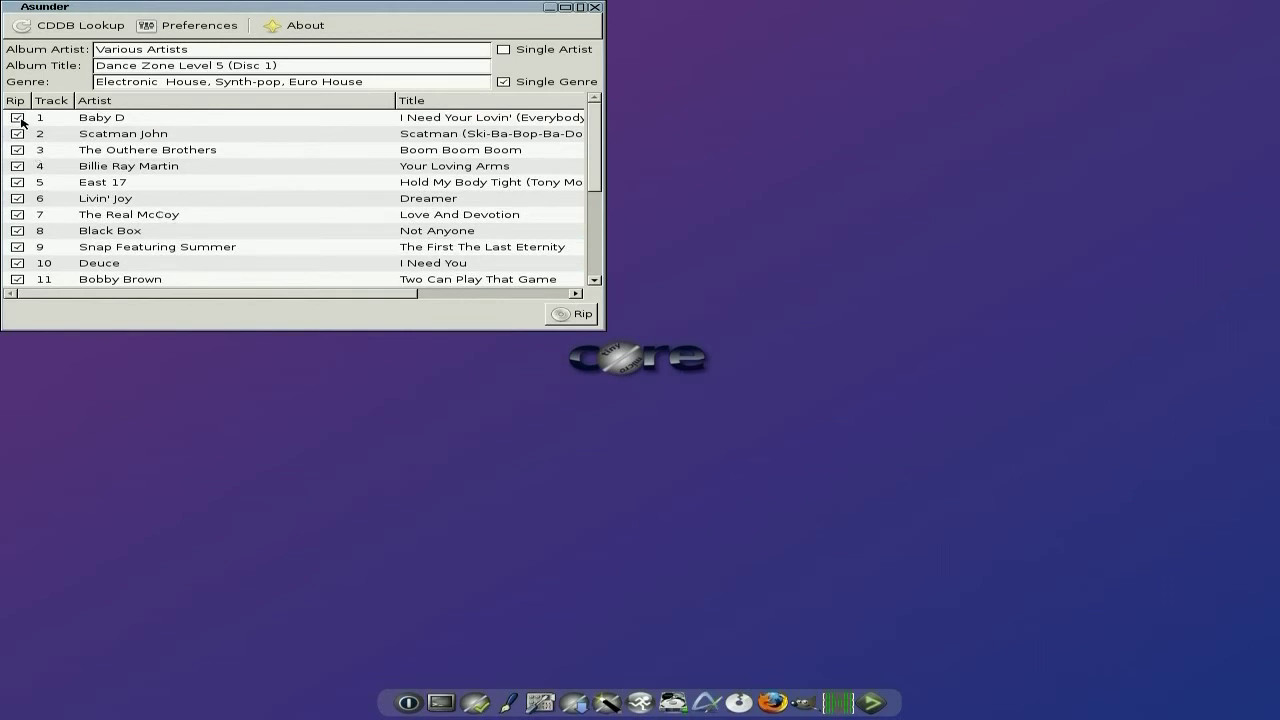
pyautogui.click(17, 118)
pyautogui.click(17, 133)
pyautogui.click(17, 165)
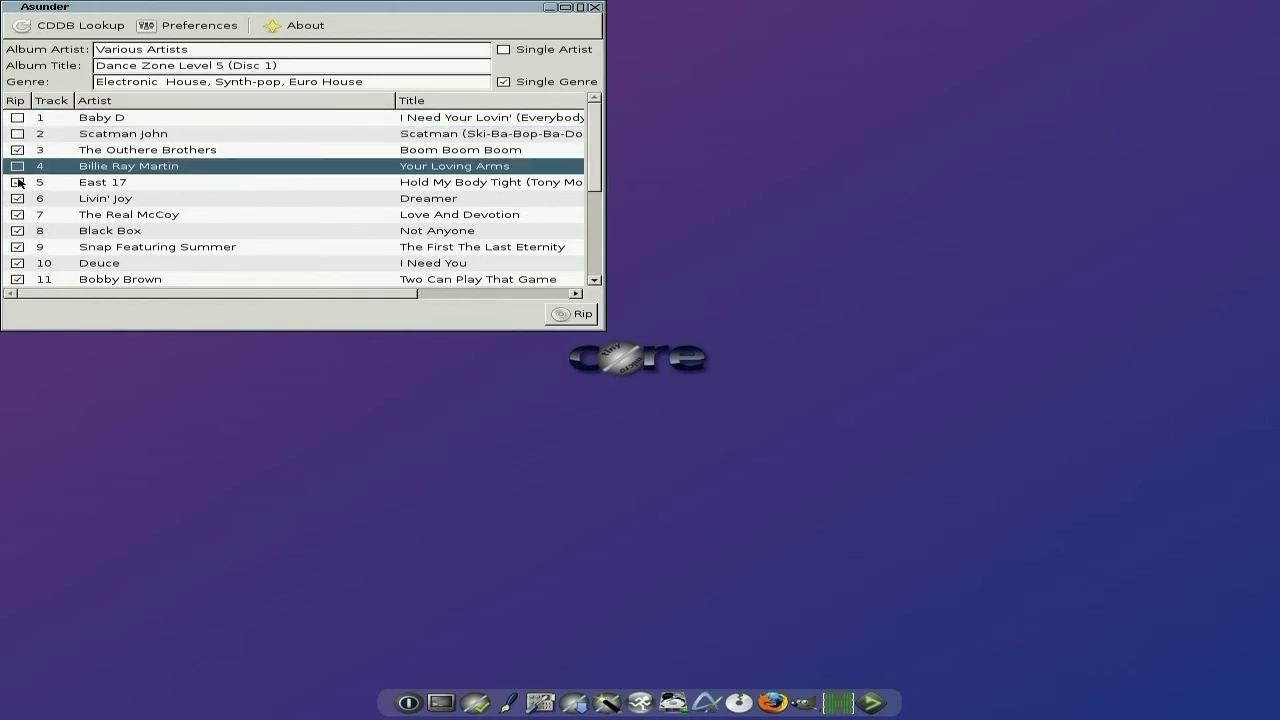
pyautogui.click(17, 182)
pyautogui.click(17, 198)
pyautogui.click(17, 214)
pyautogui.click(17, 230)
pyautogui.click(17, 246)
pyautogui.click(17, 262)
pyautogui.scroll(-2, 115, 250)
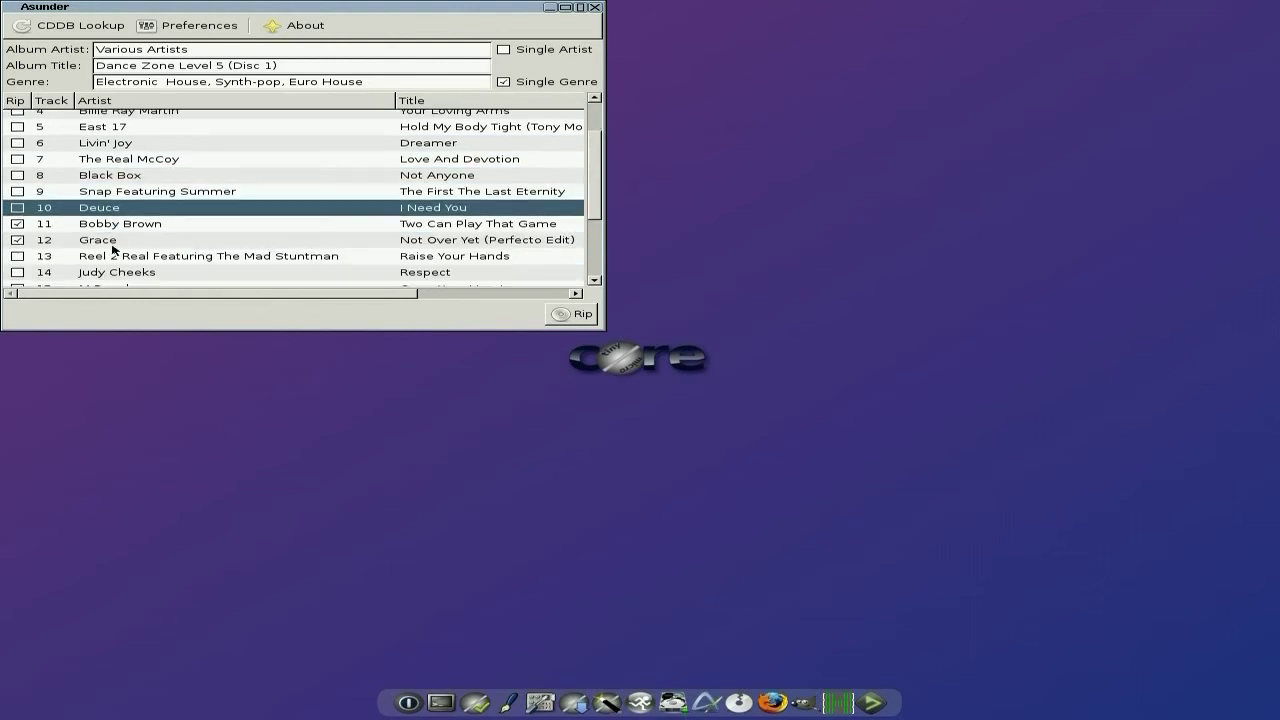
pyautogui.click(18, 223)
pyautogui.click(18, 240)
pyautogui.scroll(2, 241, 247)
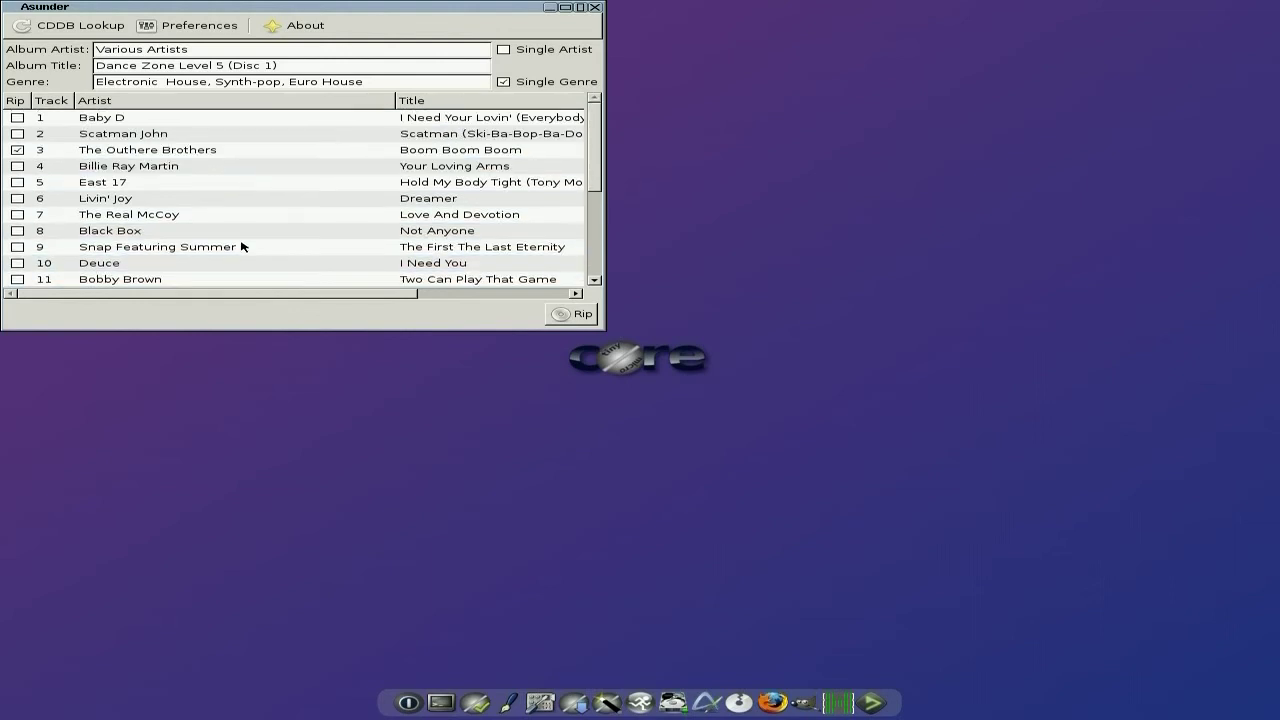
# Check the destination folder and encoding format in the ripping preferences, and accept them
pyautogui.click(188, 26)
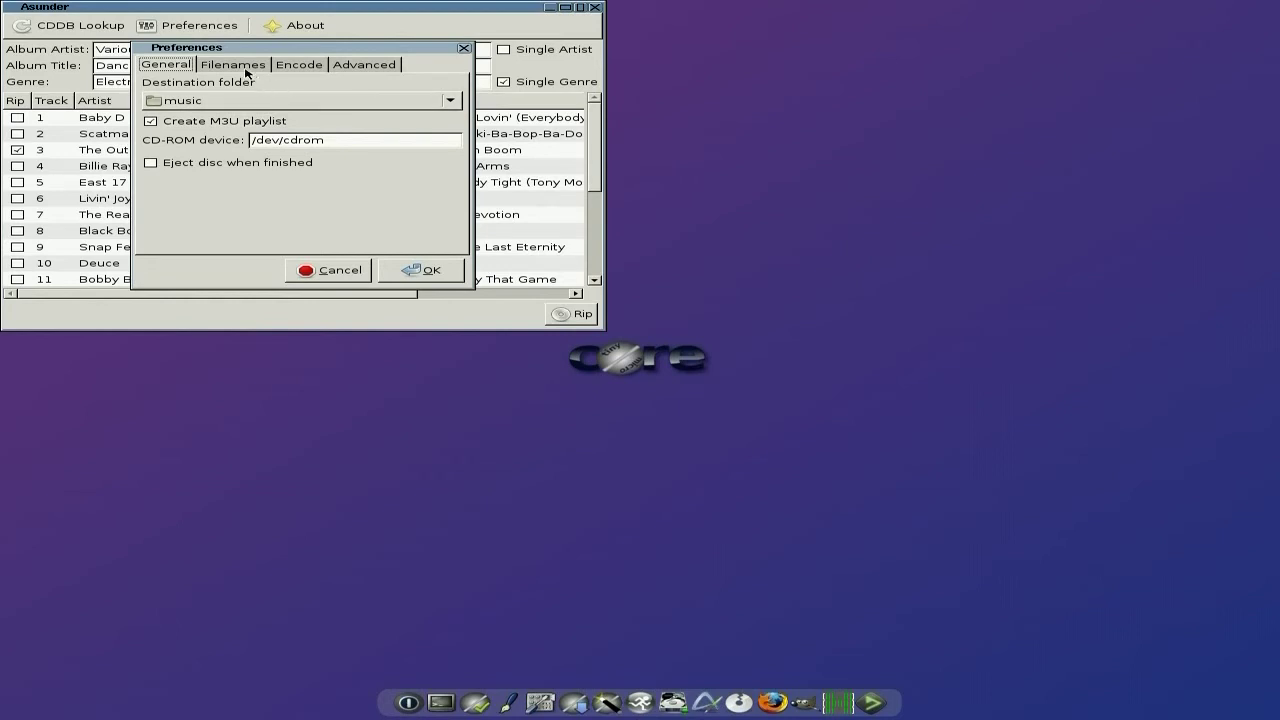
pyautogui.click(288, 70)
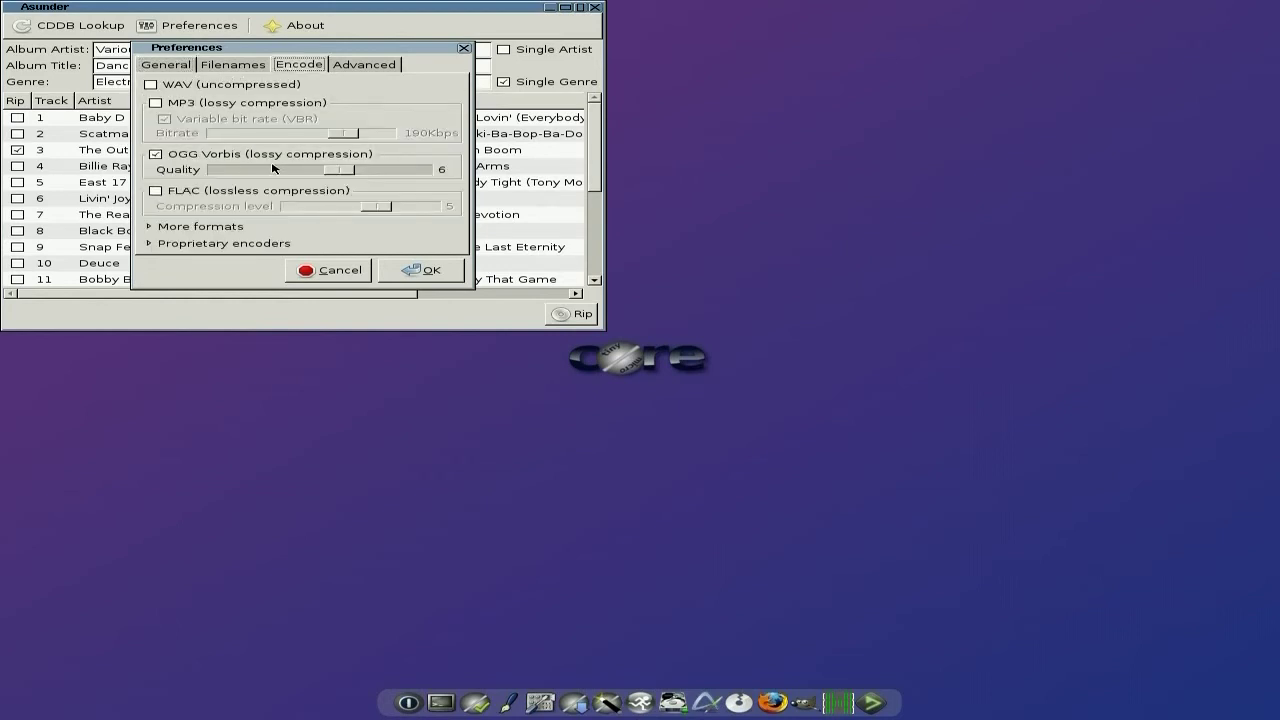
pyautogui.click(421, 272)
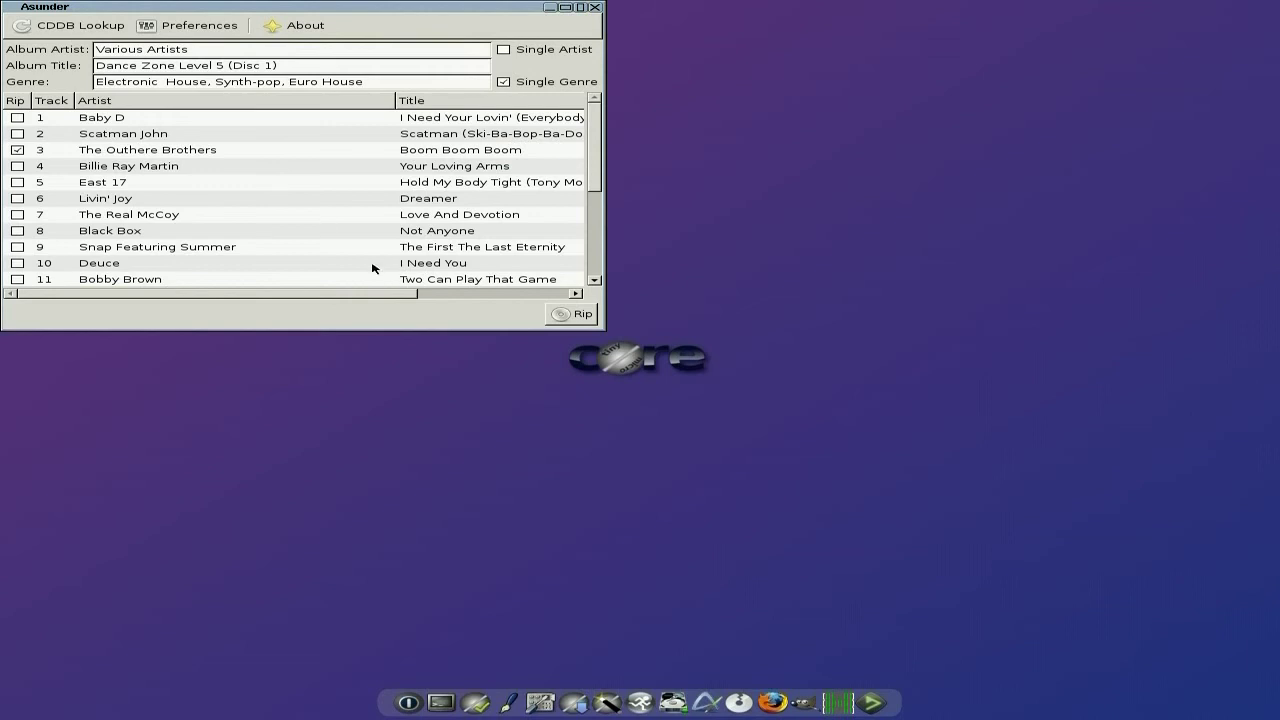
# Rip track 3, Boom Boom Boom, and dismiss the completion notice
pyautogui.click(559, 317)
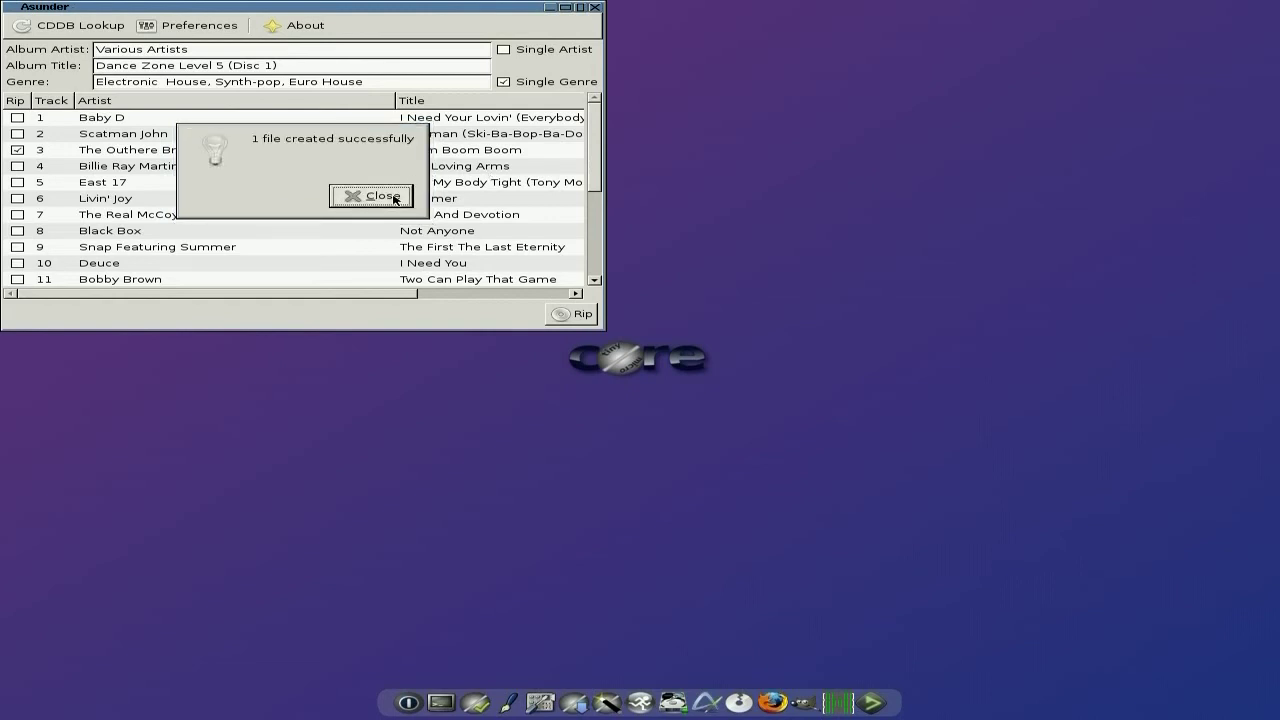
pyautogui.click(394, 197)
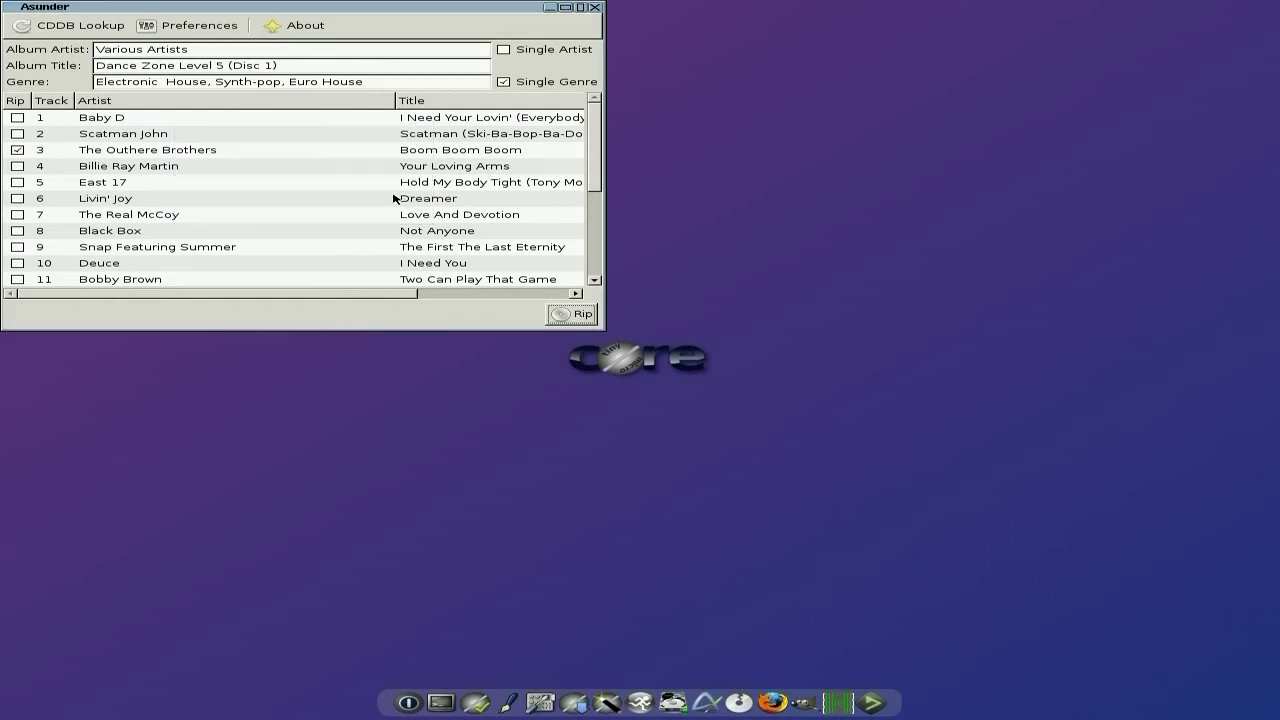
# Close Asunder and open the DeaDBeeF music player
pyautogui.click(595, 8)
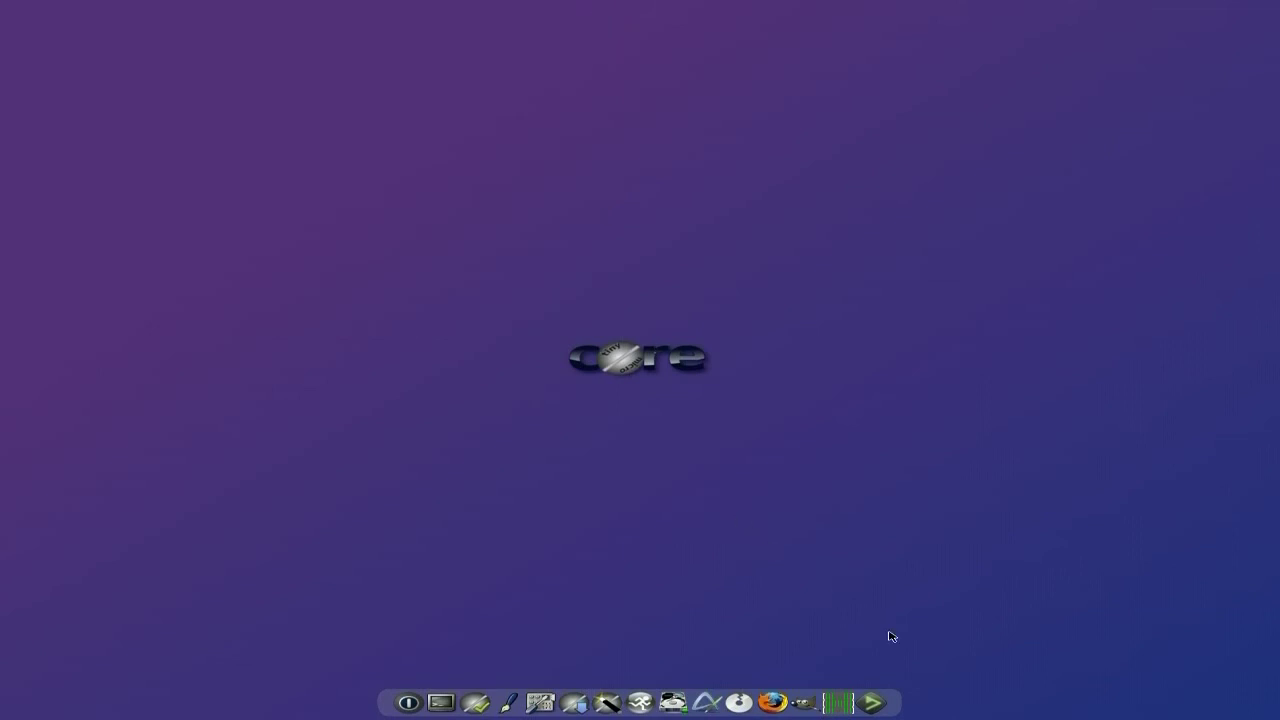
pyautogui.click(876, 697)
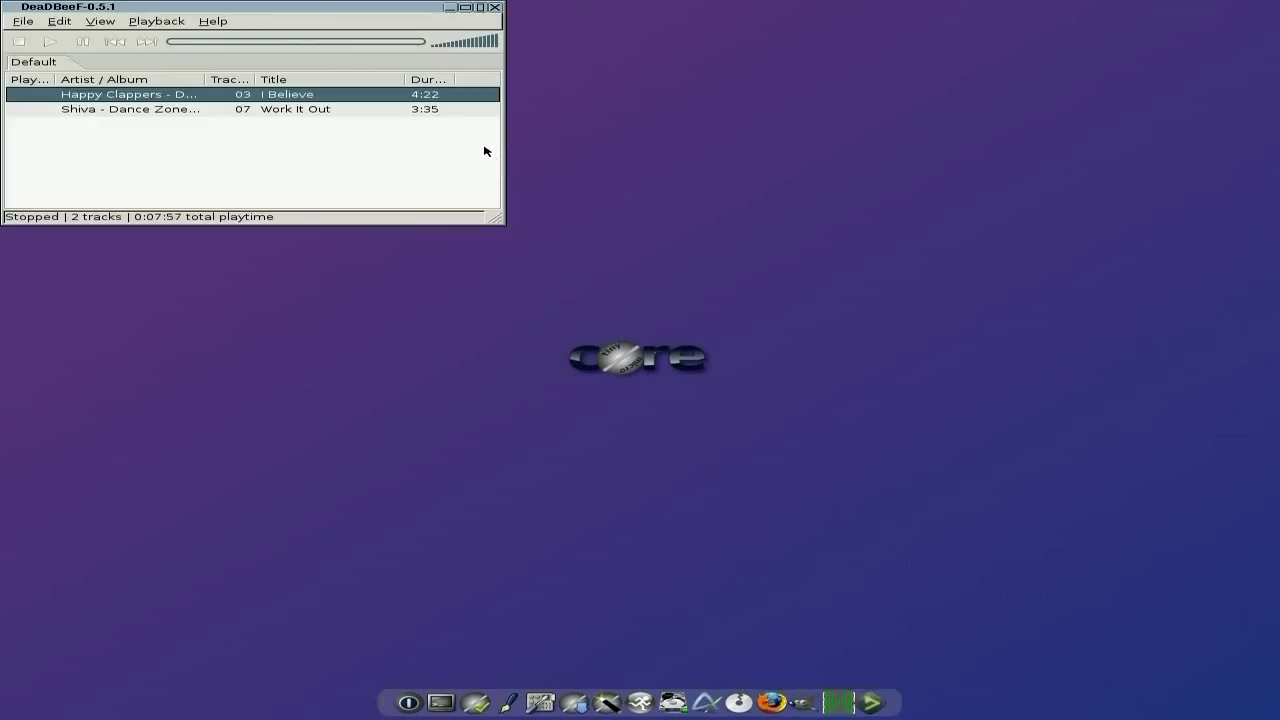
# Add the ripped Boom Boom Boom .ogg file from the music folder's Dance Zone Level 5 (Disc 1) album to the playlist, and close the player
pyautogui.click(20, 22)
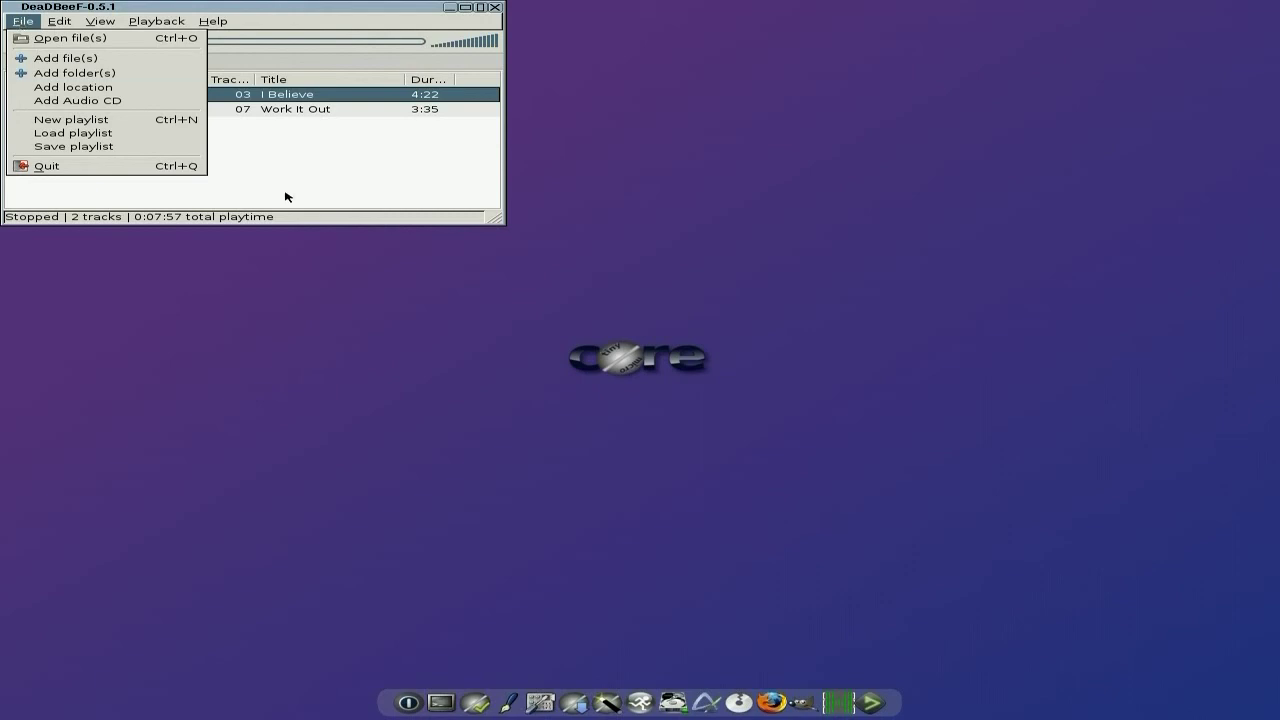
pyautogui.click(125, 58)
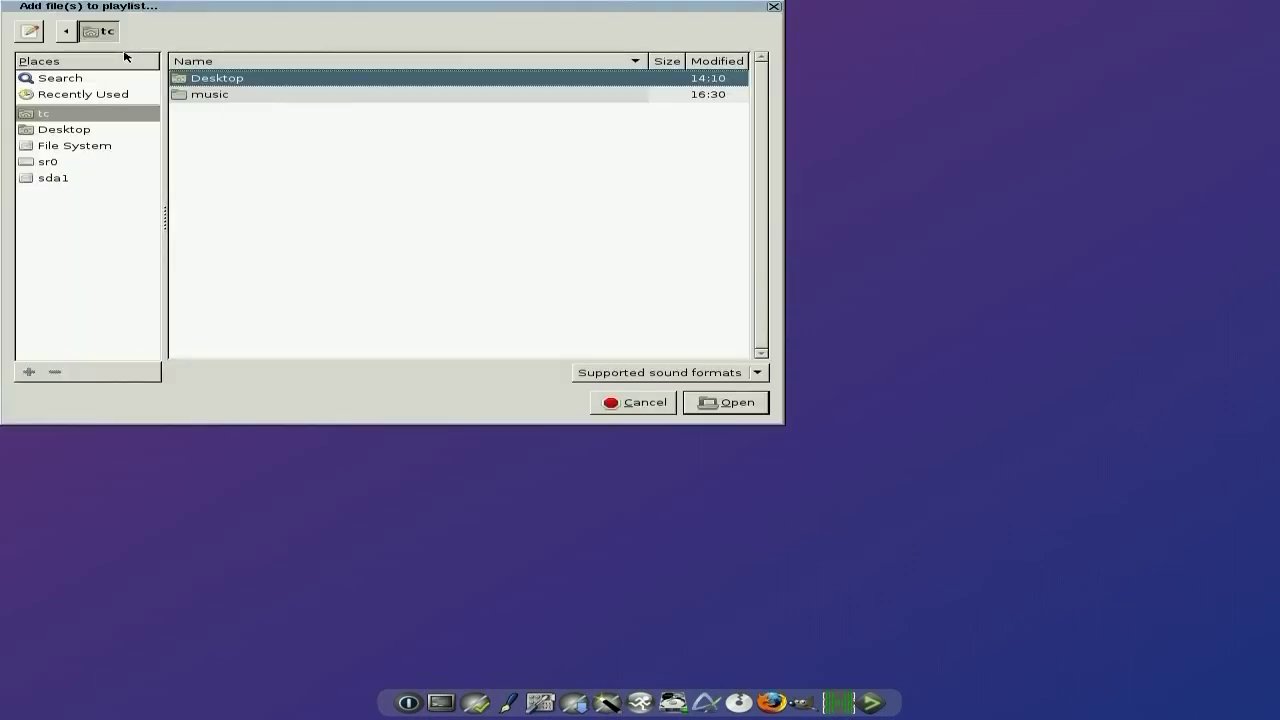
pyautogui.doubleClick(304, 93)
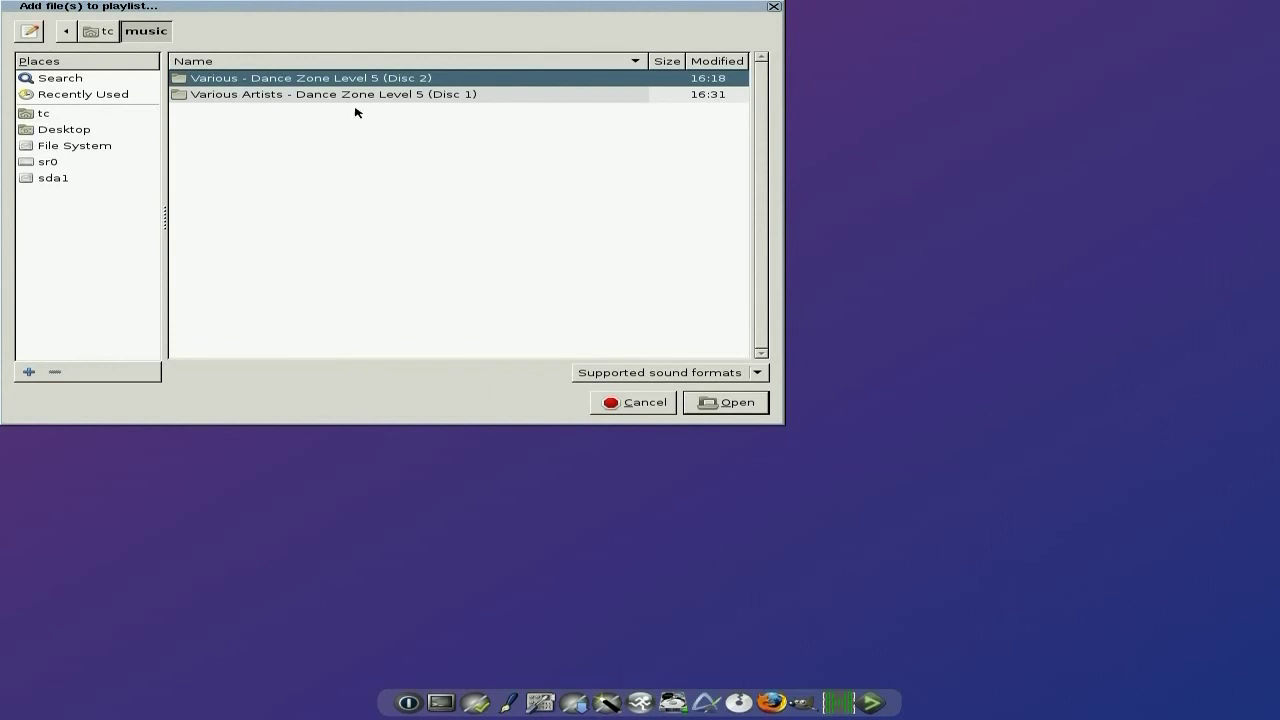
pyautogui.doubleClick(366, 94)
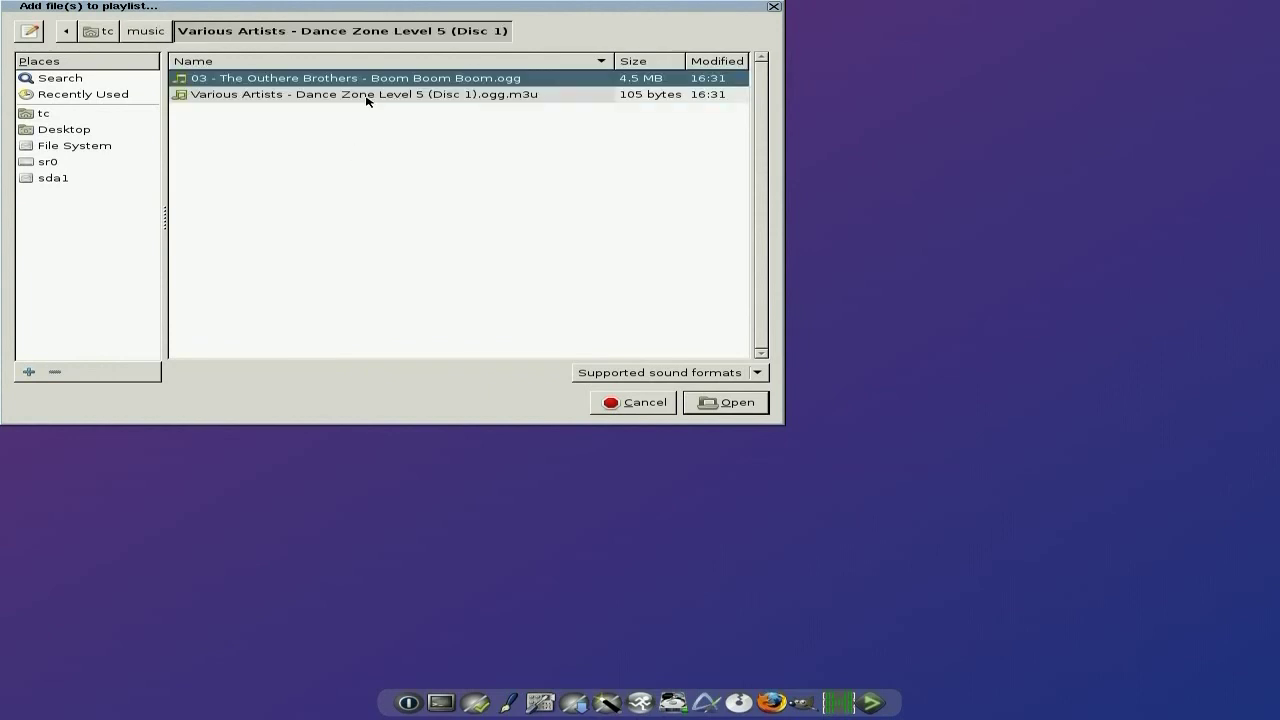
pyautogui.click(725, 402)
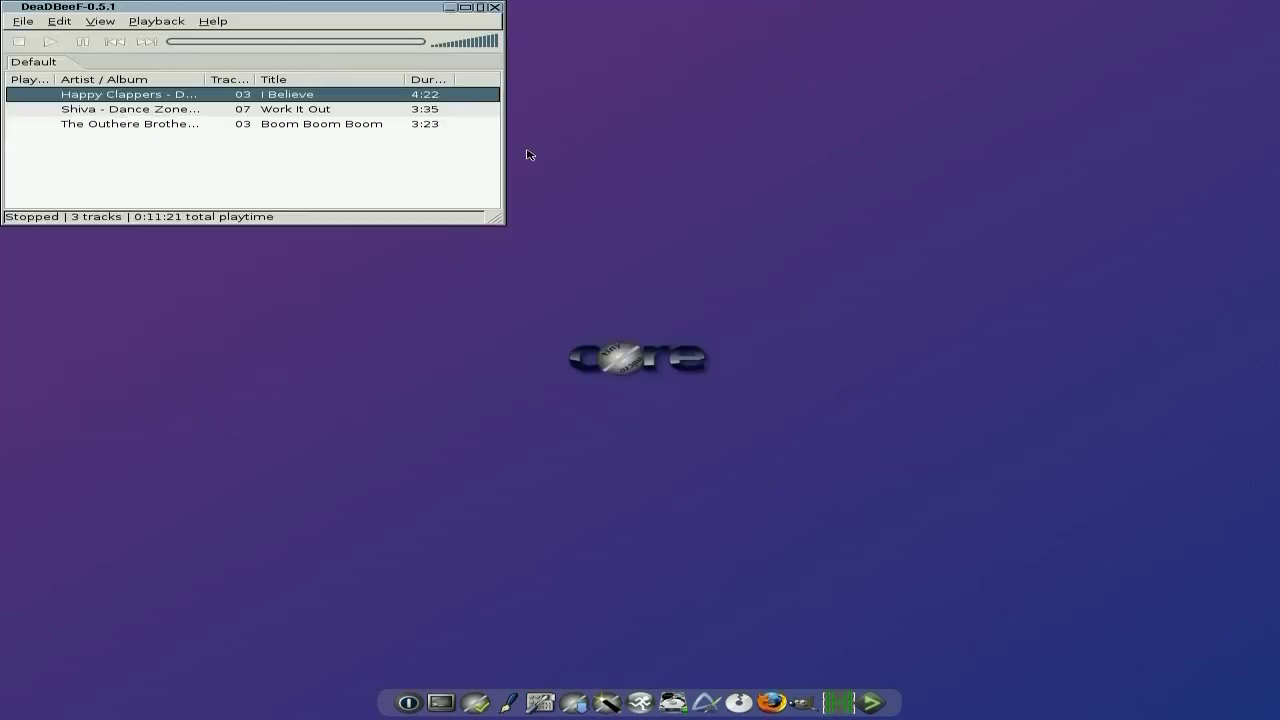
pyautogui.click(150, 124)
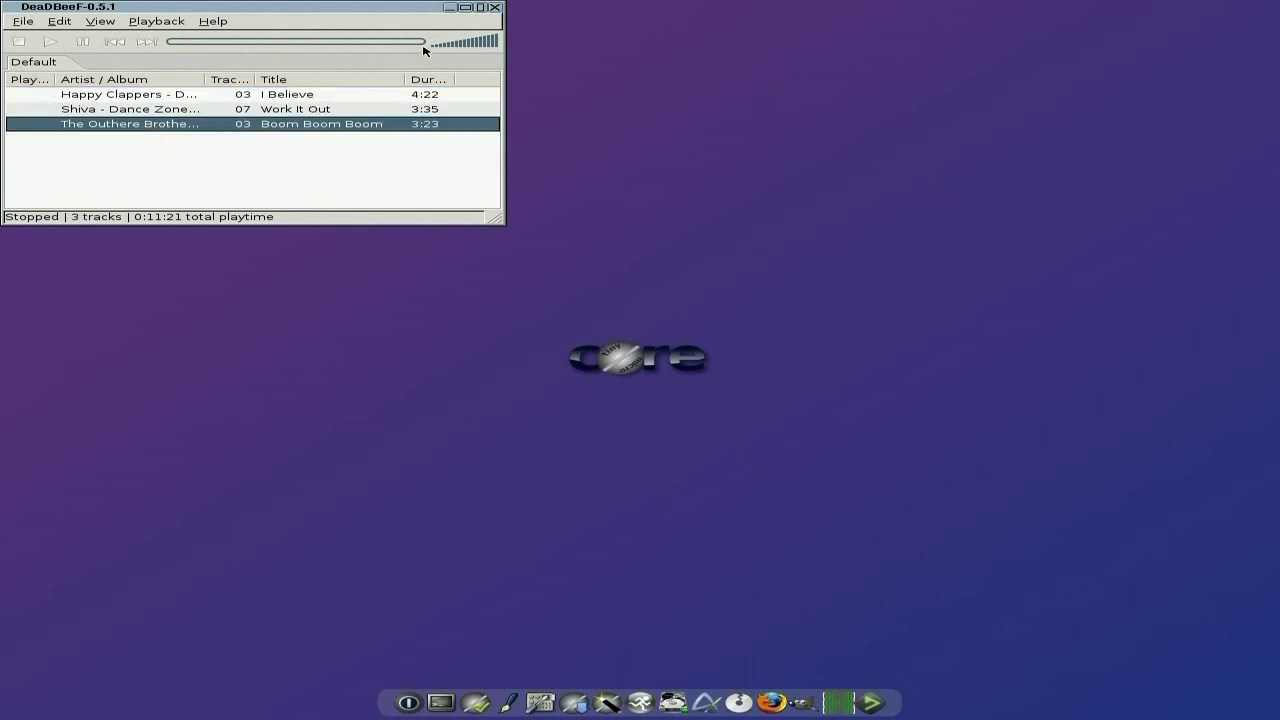
pyautogui.click(496, 8)
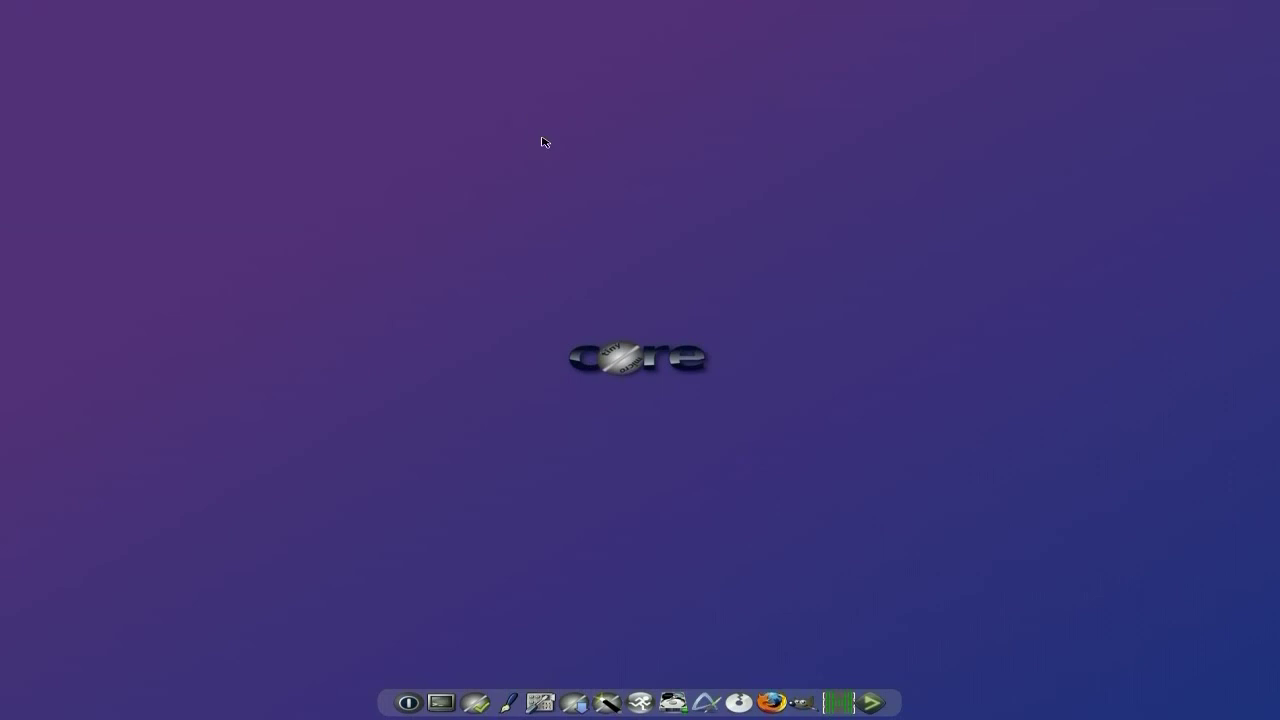